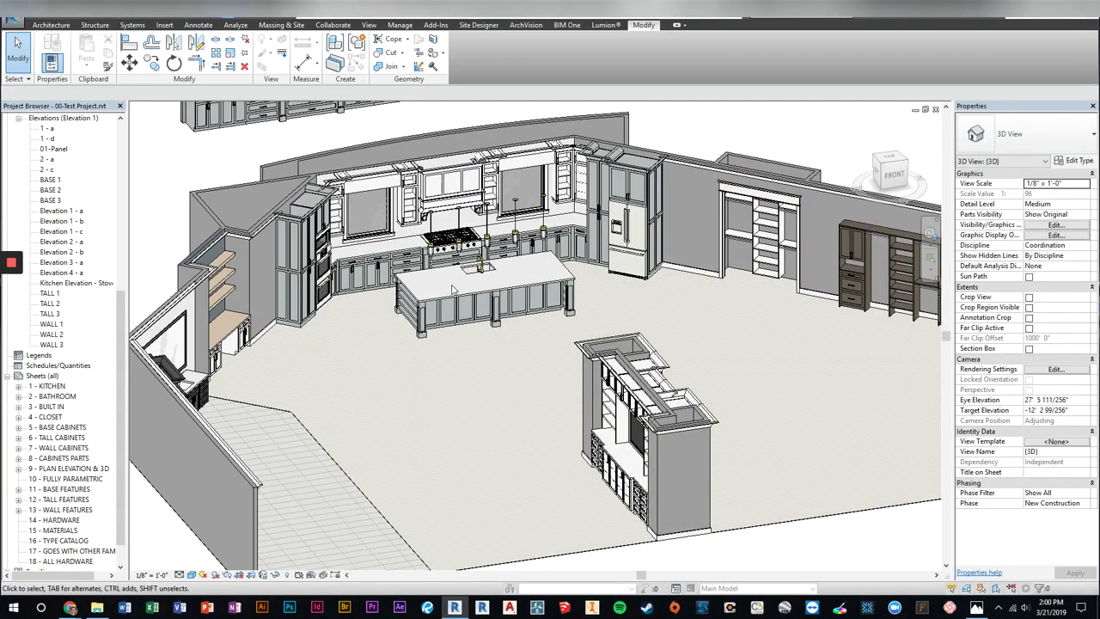
Cycle from the modern-style kitchen project to the traditional-style kitchen project
scroll(453, 290, "up", 2)
scroll(438, 318, "up", 2)
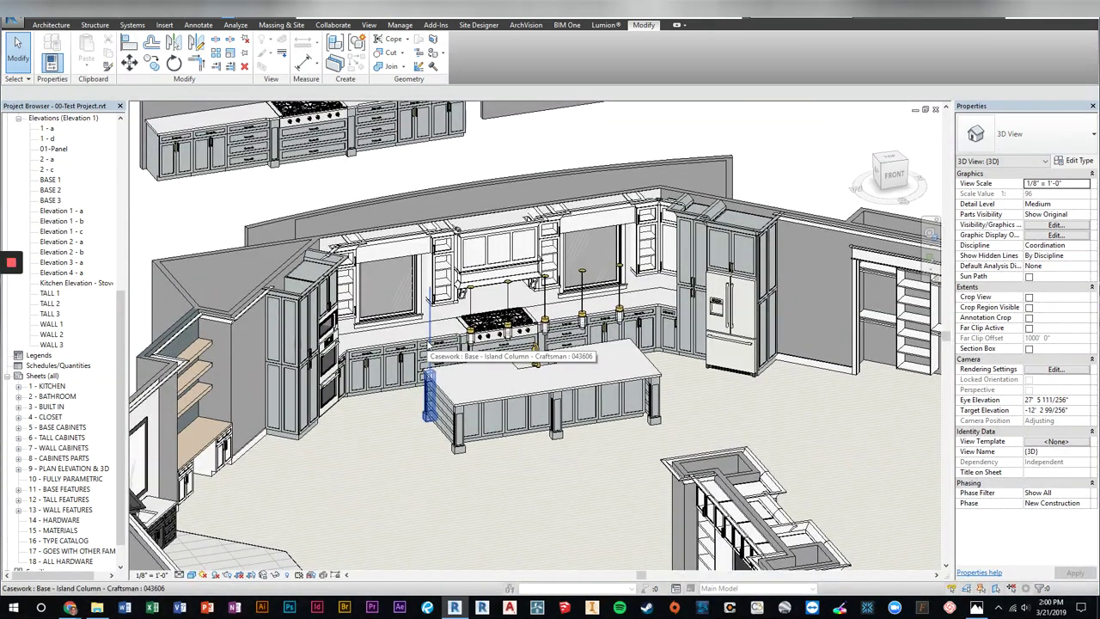
key("ctrl+Tab")
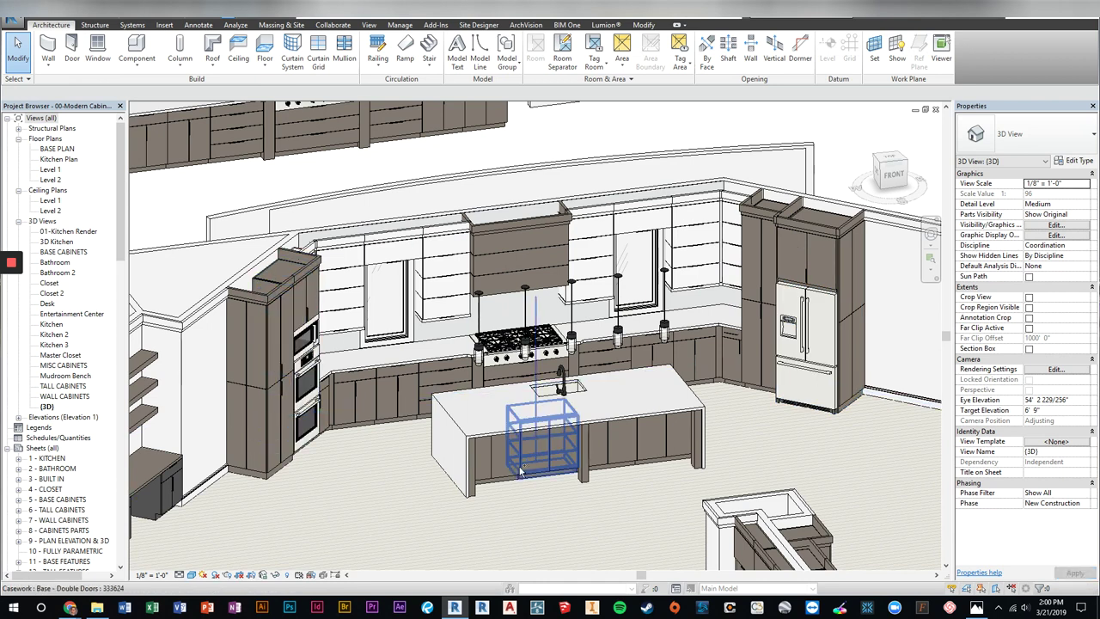
key("ctrl+Tab")
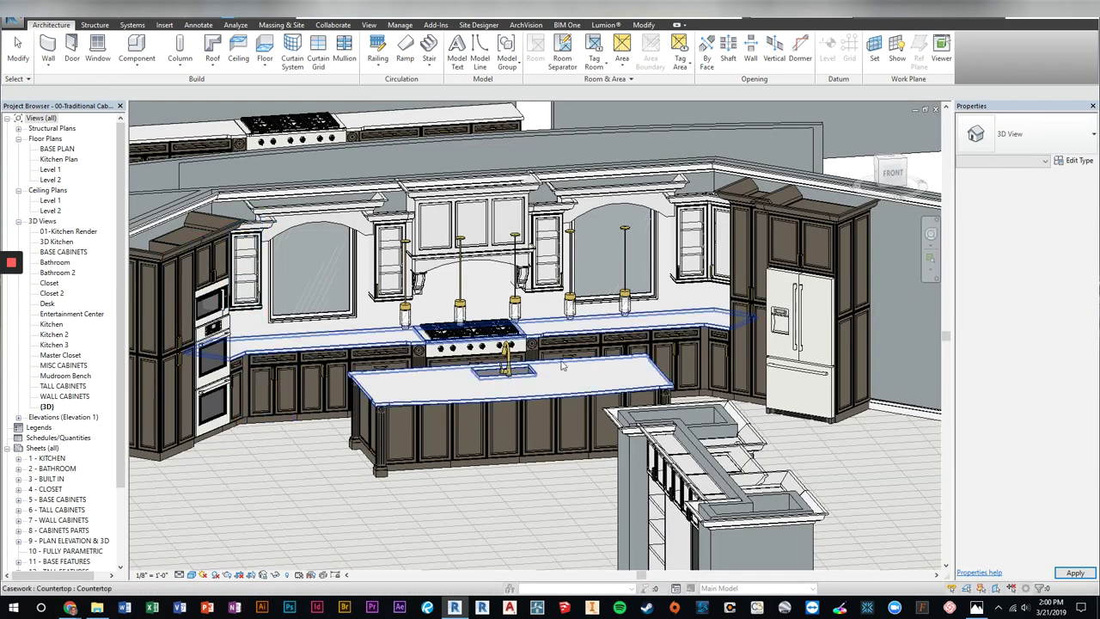
Zoom out and orbit the kitchen model to a new angle
scroll(505, 352, "down", 3)
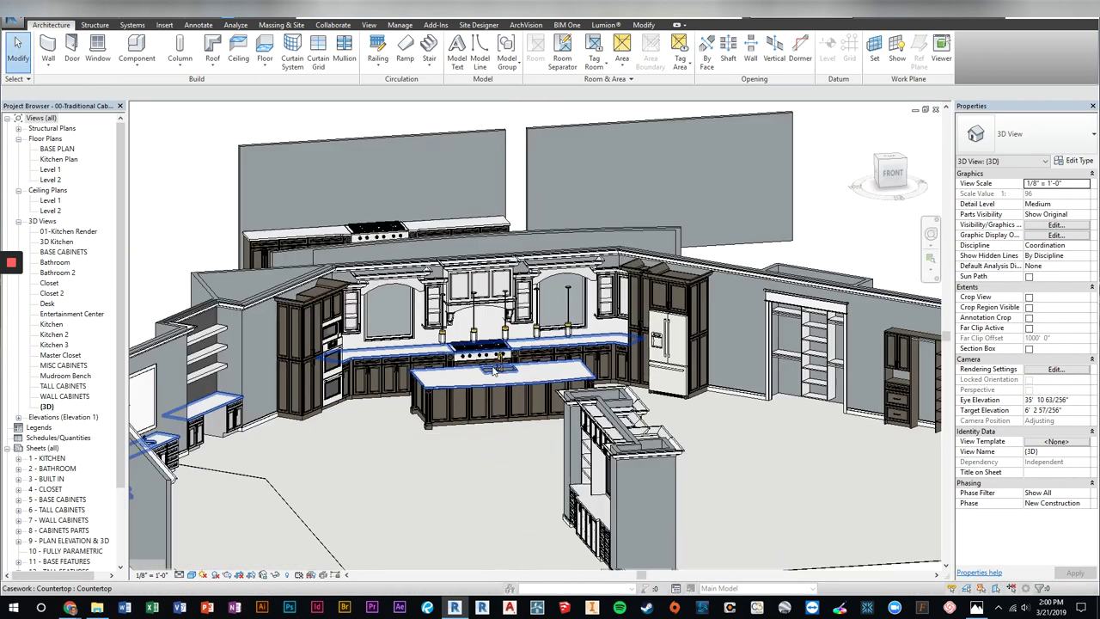
scroll(505, 352, "down", 3)
middle_click_drag(506, 352, 384, 257, "shift")
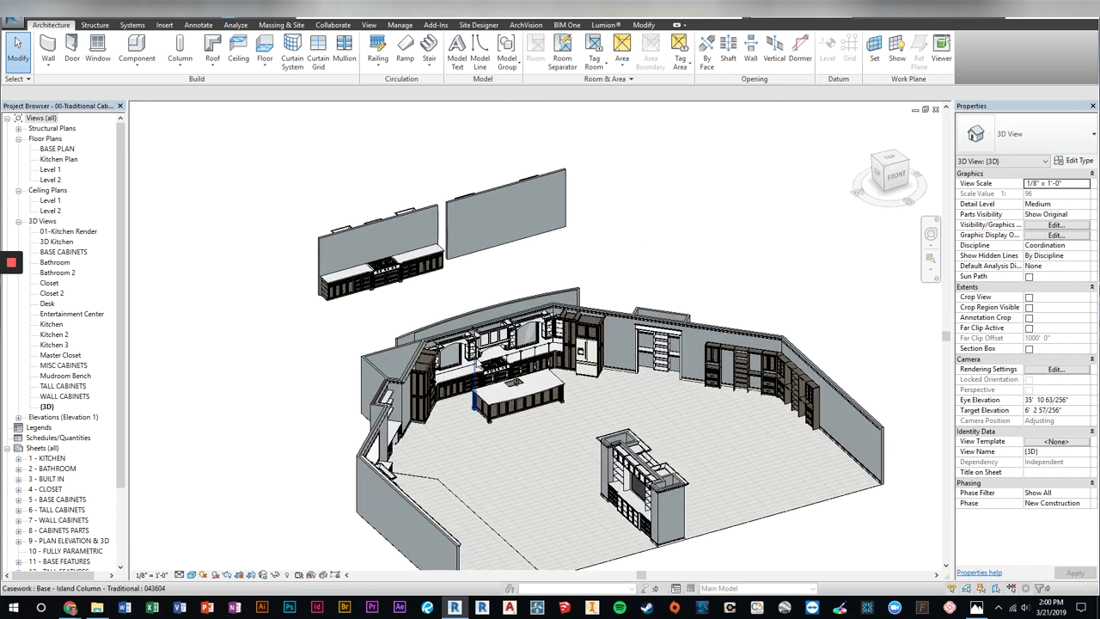
scroll(454, 371, "down", 3)
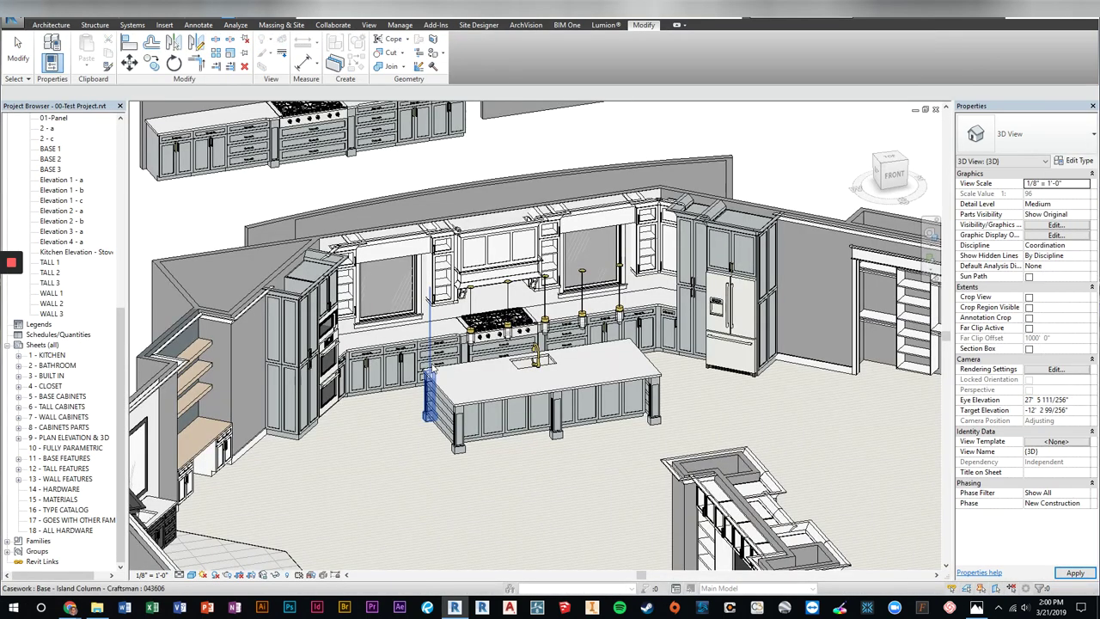
scroll(443, 369, "down", 3)
scroll(453, 376, "down", 2)
Pan to the separate cabinet groups and zoom into the sink and cooktop base runs
middle_click_drag(453, 376, 557, 351)
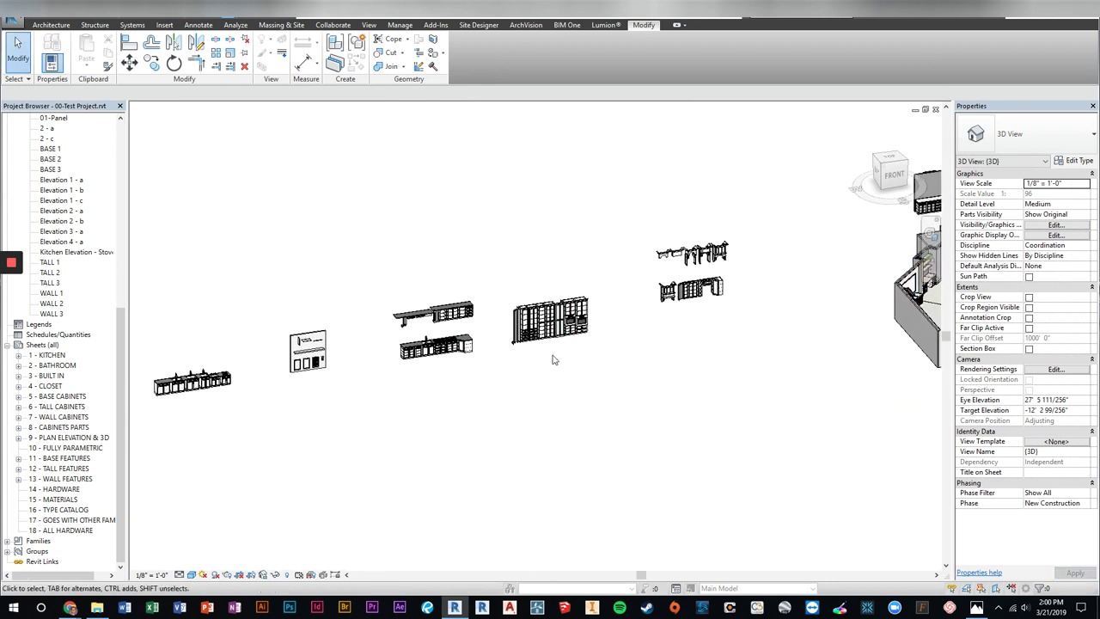
scroll(515, 369, "up", 3)
scroll(481, 344, "up", 1)
scroll(429, 283, "up", 2)
scroll(417, 251, "up", 2)
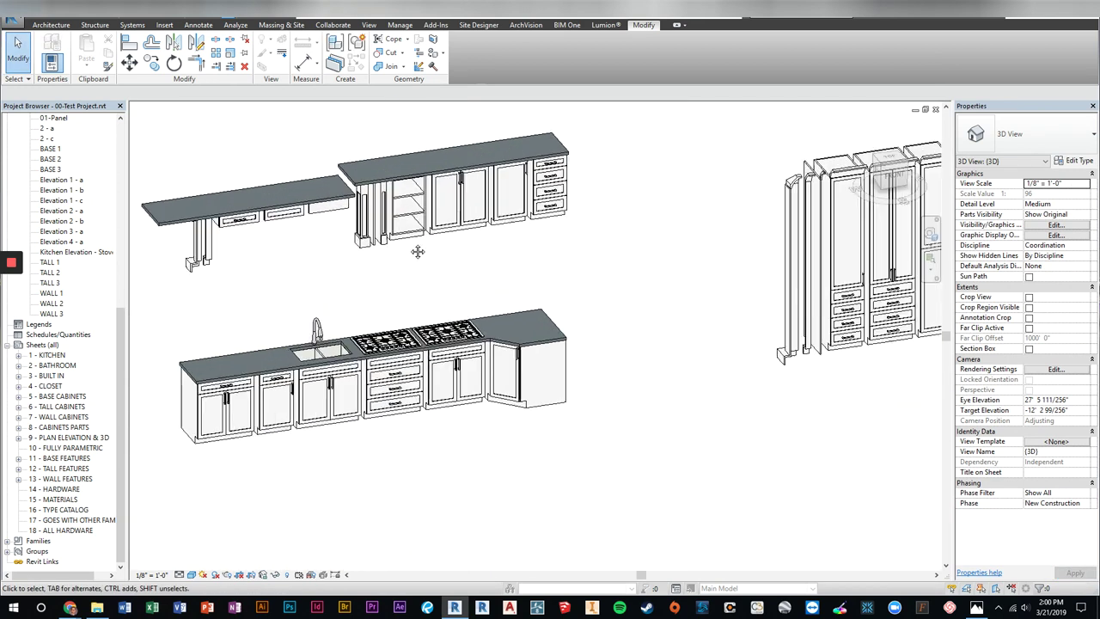
scroll(418, 251, "up", 1)
scroll(449, 310, "up", 2)
scroll(508, 301, "up", 2)
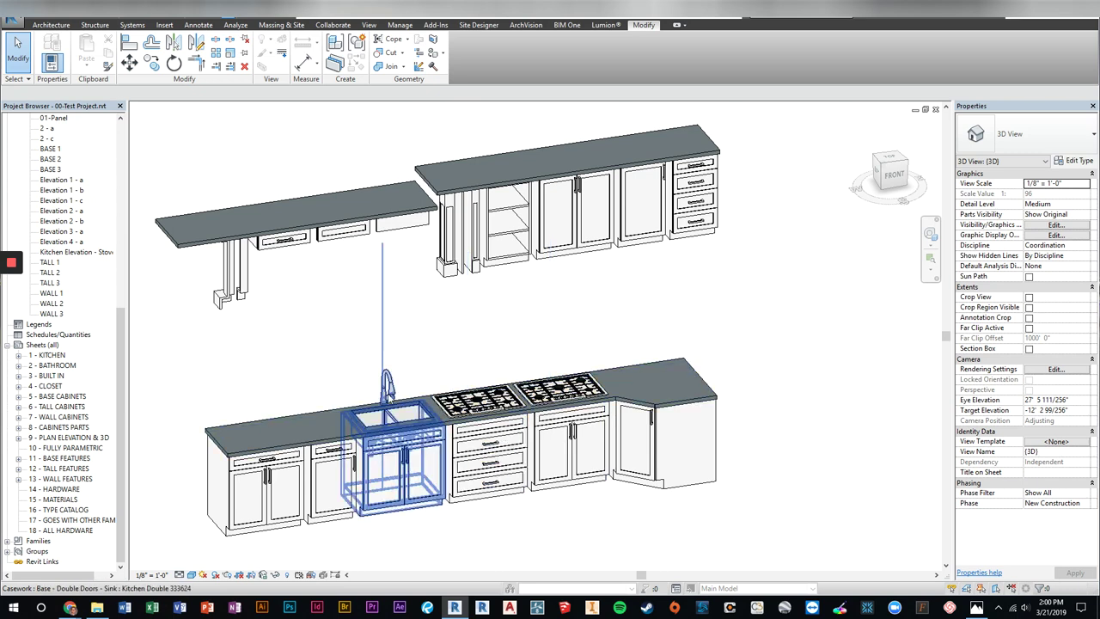
scroll(382, 249, "up", 2)
scroll(421, 257, "up", 2)
scroll(452, 335, "up", 2)
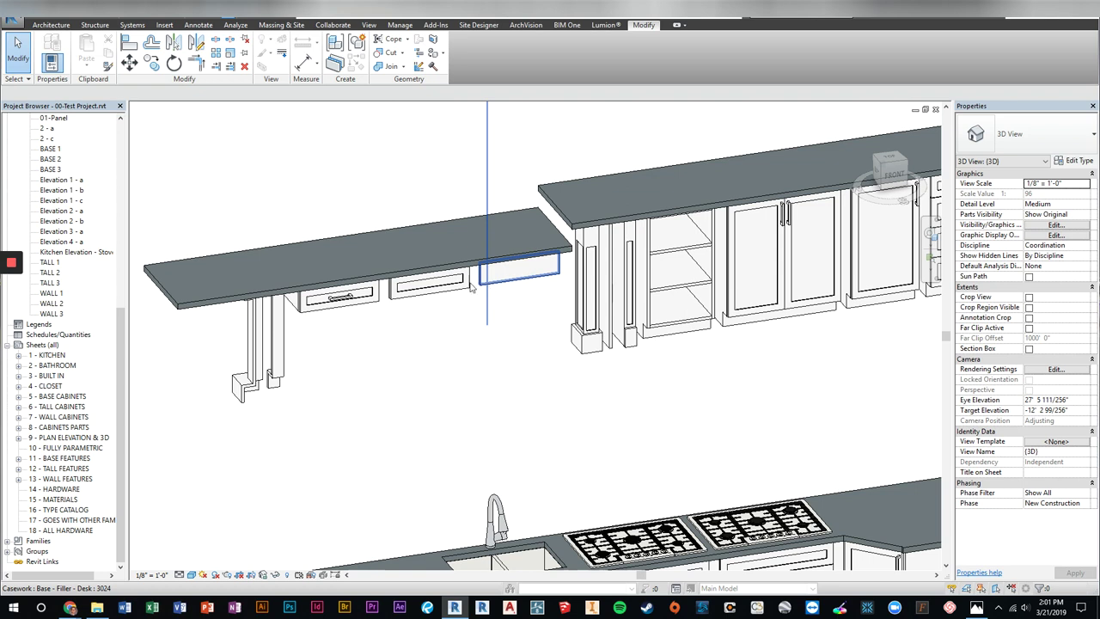
Zoom in on the tall oven cabinets
scroll(288, 337, "down", 5)
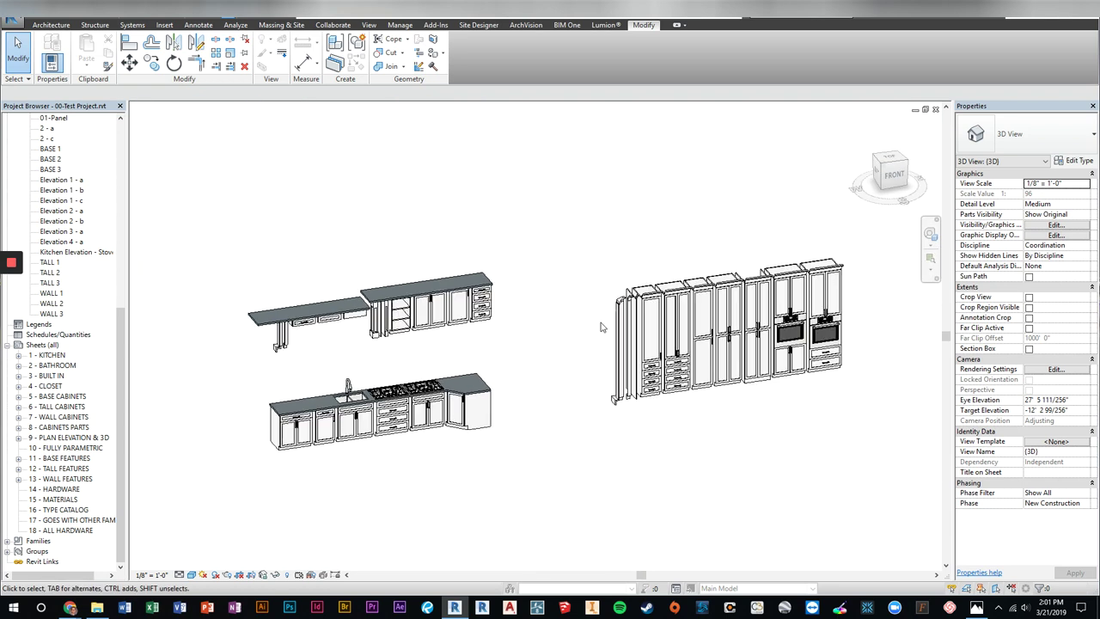
scroll(344, 326, "up", 2)
scroll(386, 335, "up", 2)
scroll(526, 349, "up", 2)
scroll(526, 348, "up", 1)
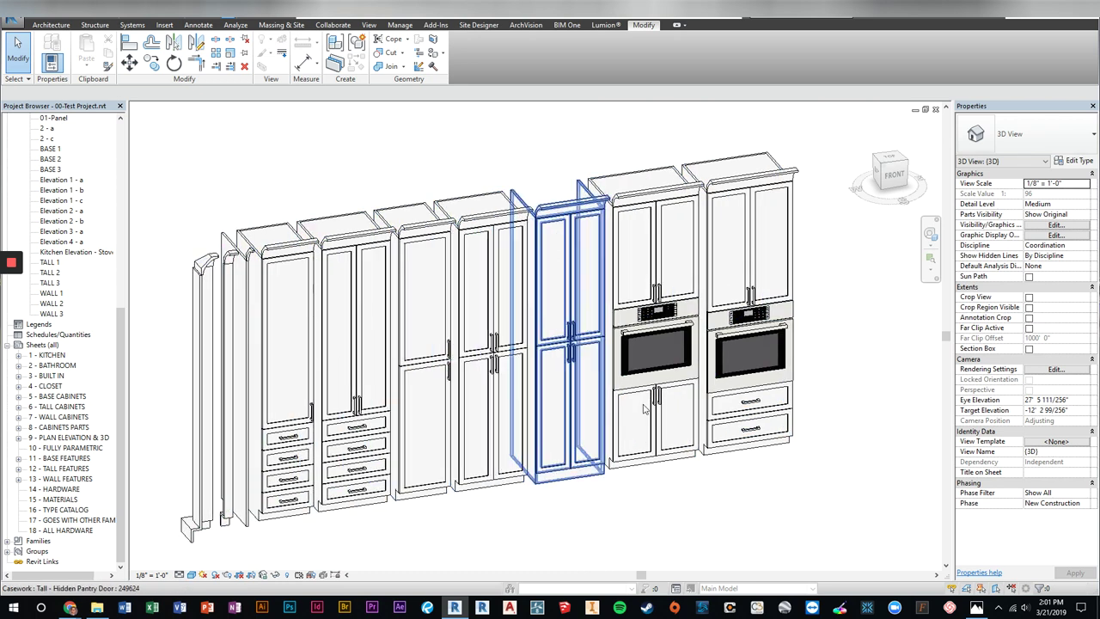
Centre the two wall cabinet rows and orbit to a front-on view of the valances
scroll(643, 409, "down", 3)
scroll(642, 409, "down", 2)
scroll(643, 409, "down", 2)
middle_click_drag(643, 409, 325, 433)
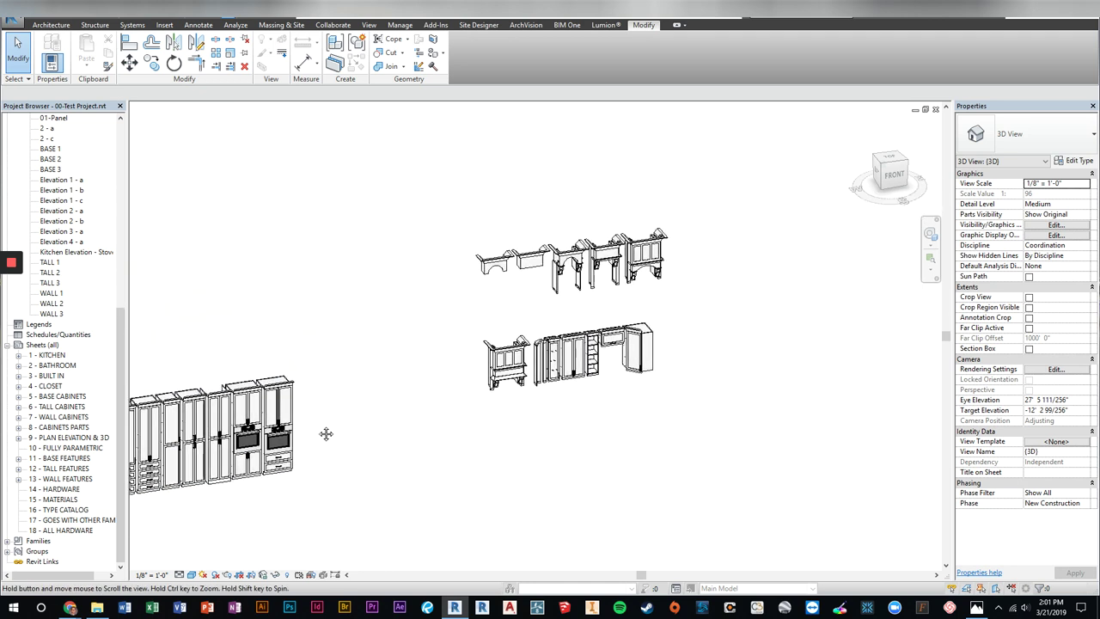
scroll(601, 366, "up", 2)
scroll(601, 366, "up", 2)
scroll(601, 366, "up", 1)
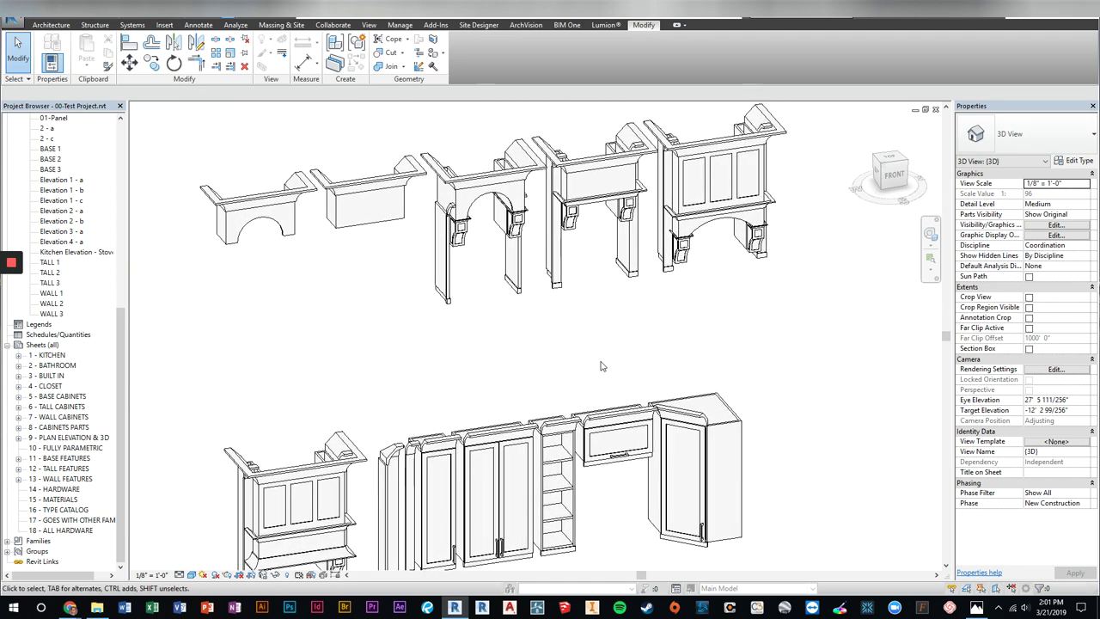
scroll(601, 366, "down", 1)
middle_click_drag(734, 319, 759, 267)
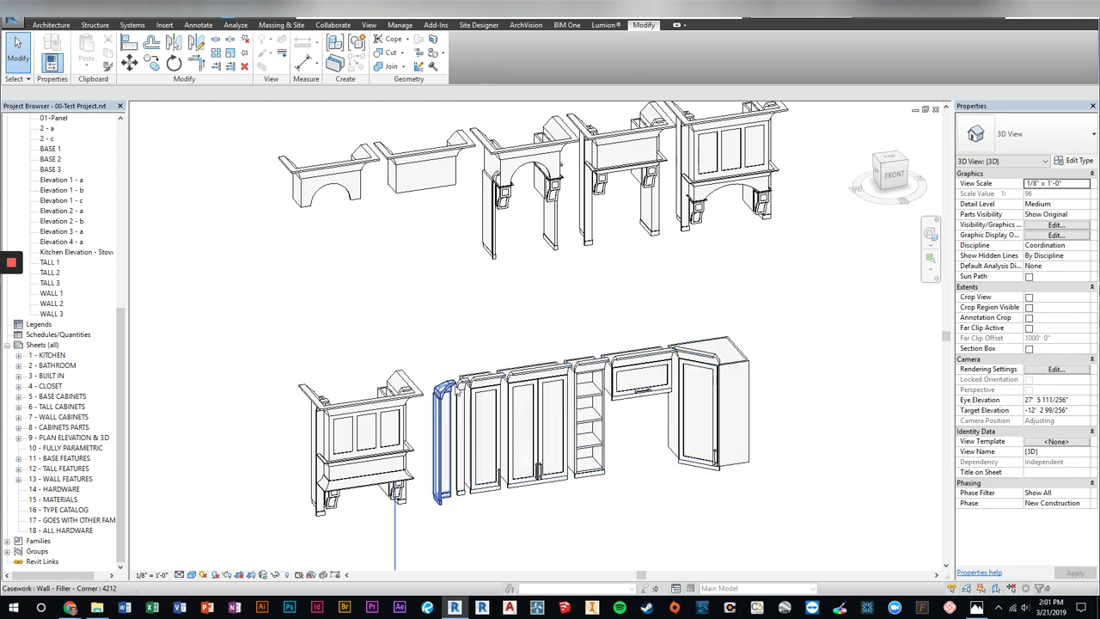
middle_click_drag(456, 430, 608, 256, "shift")
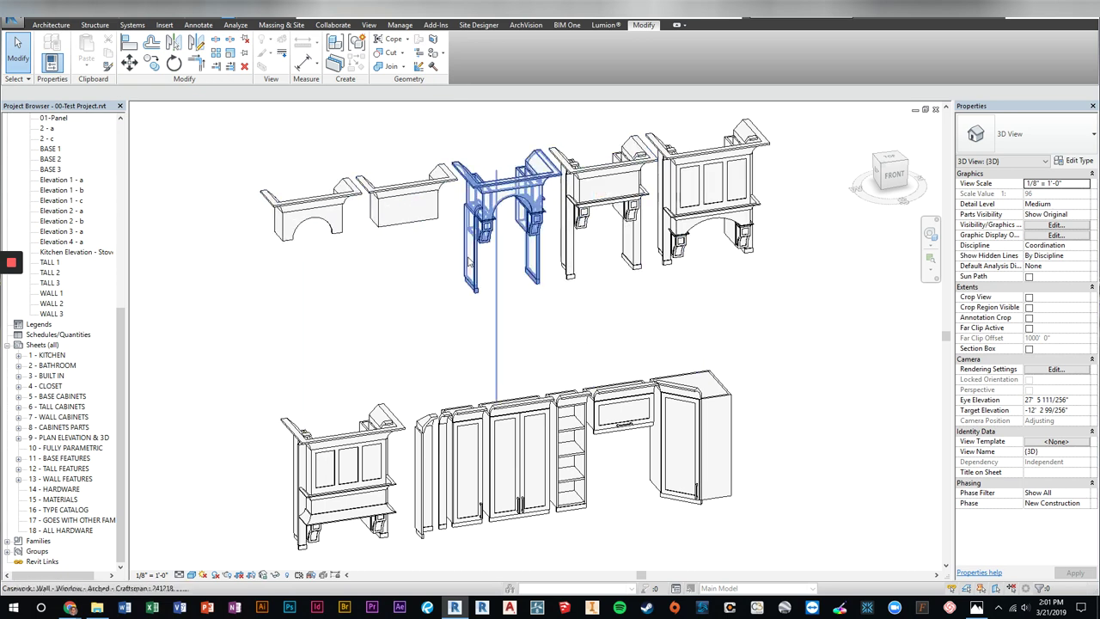
scroll(566, 258, "down", 2)
Zoom and pan to centre the smaller parts wall panel
scroll(563, 260, "down", 2)
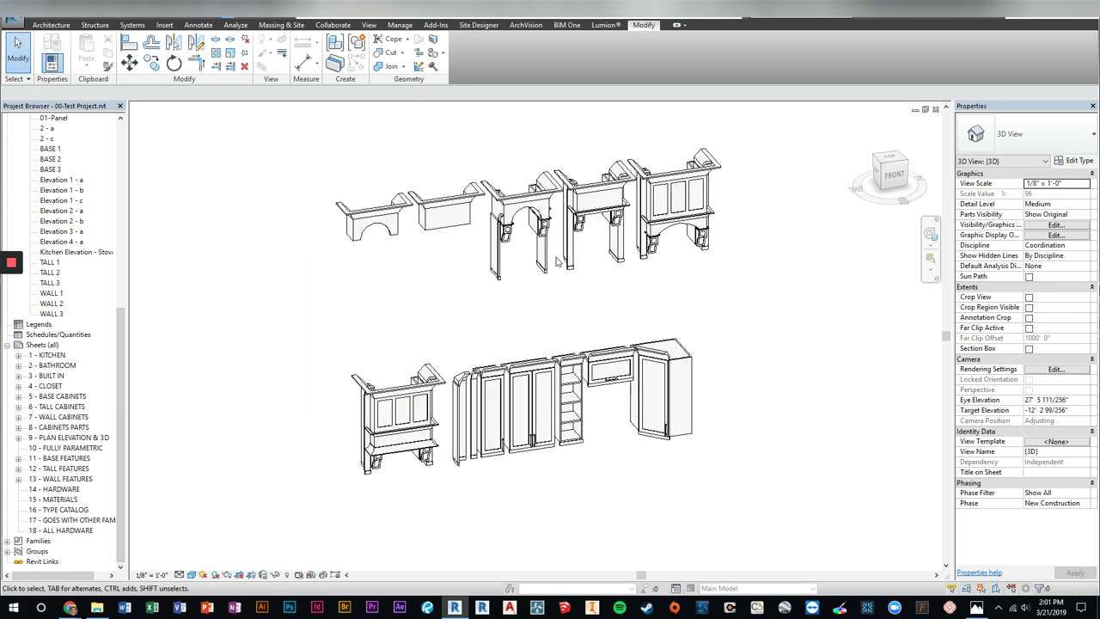
scroll(560, 260, "down", 2)
scroll(557, 262, "down", 2)
scroll(515, 275, "up", 2)
scroll(386, 344, "up", 2)
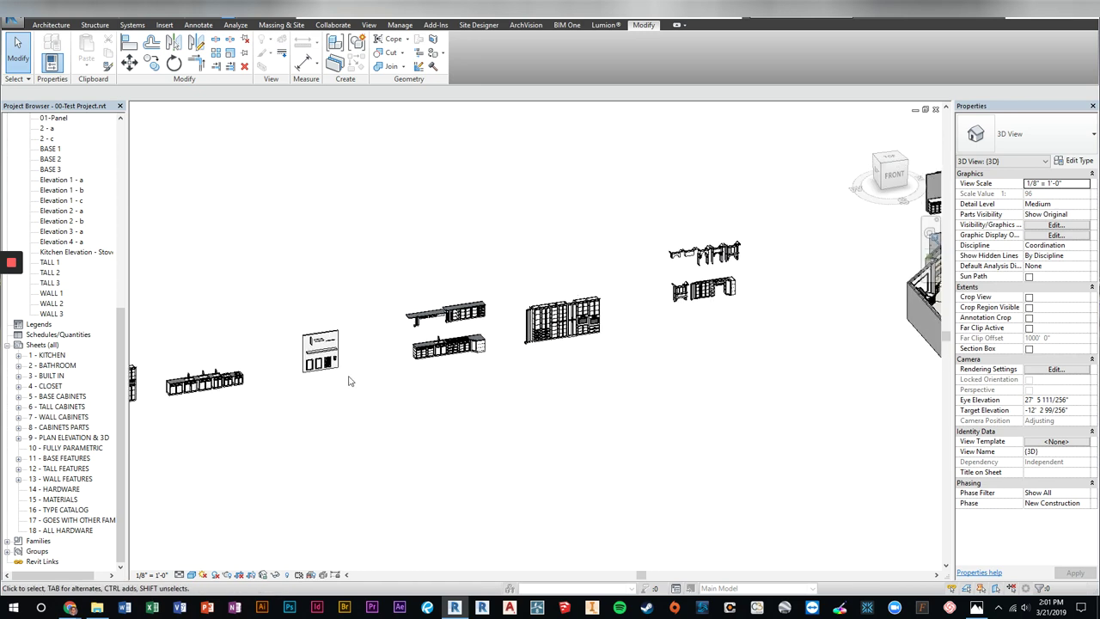
scroll(327, 361, "up", 2)
scroll(286, 347, "up", 2)
scroll(335, 344, "up", 2)
scroll(429, 327, "up", 2)
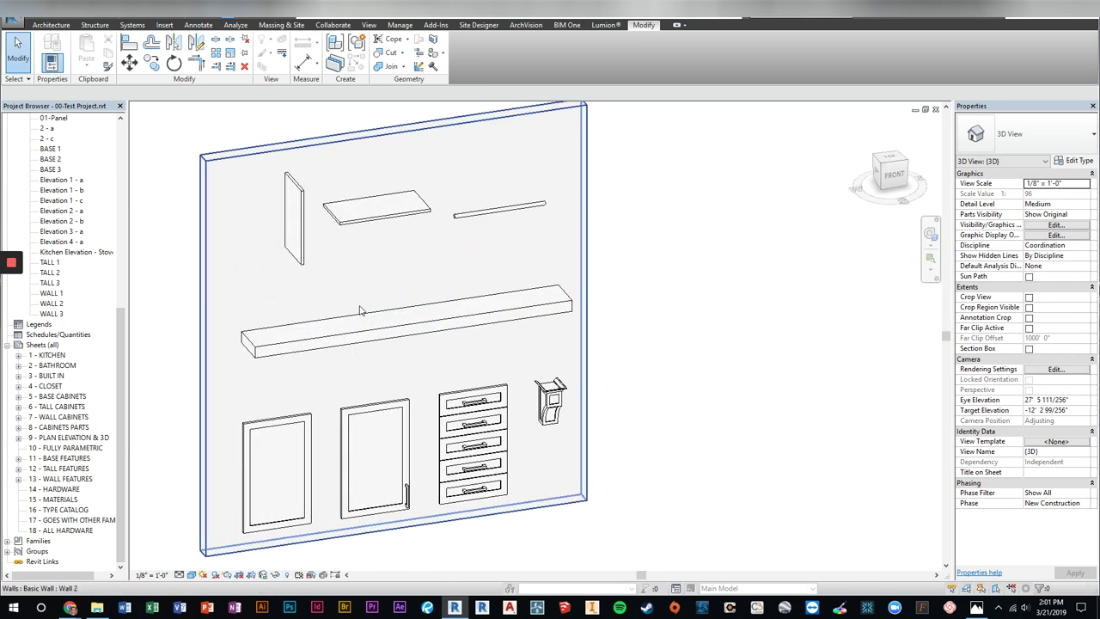
scroll(559, 301, "up", 1)
scroll(710, 278, "down", 2)
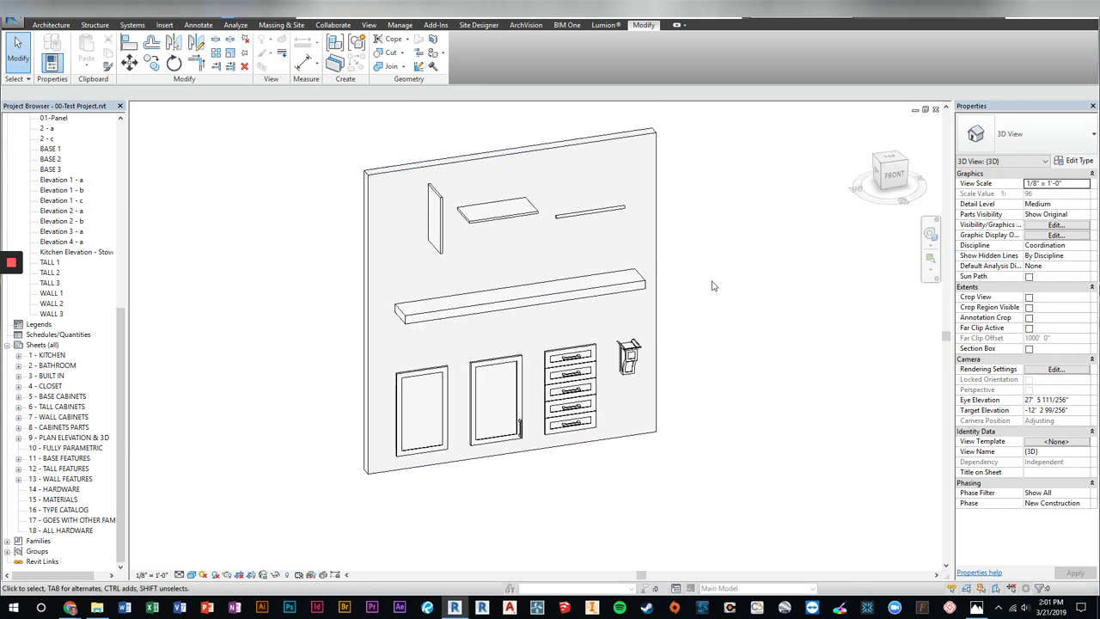
middle_click_drag(710, 277, 628, 315)
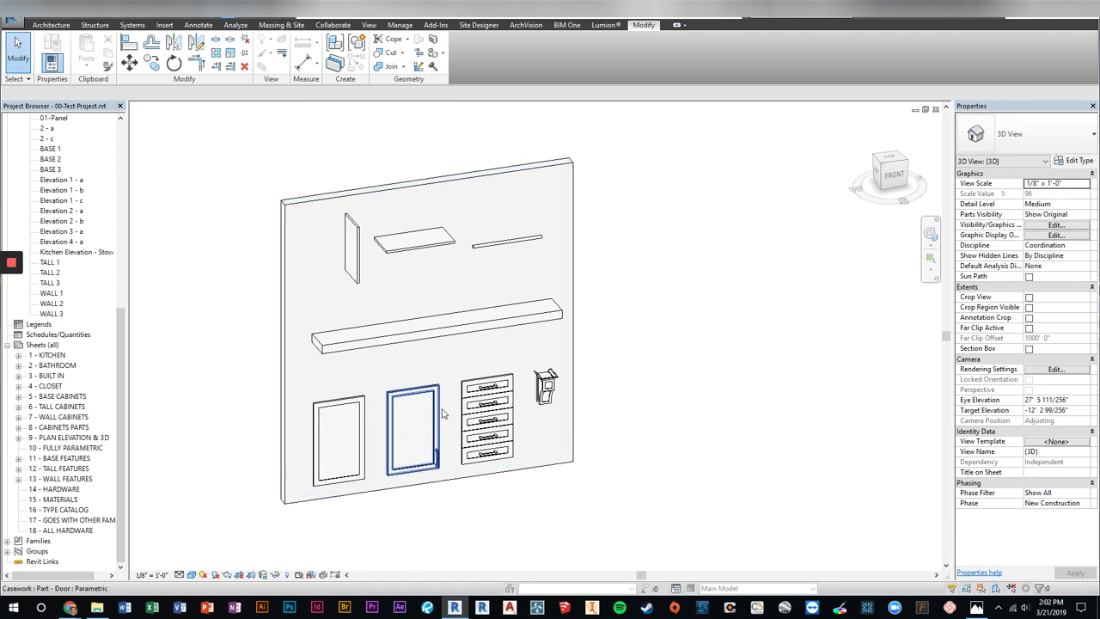
Change the parametric drawer unit's # of Drawers from 5 to 2
left_click(485, 408)
type("2")
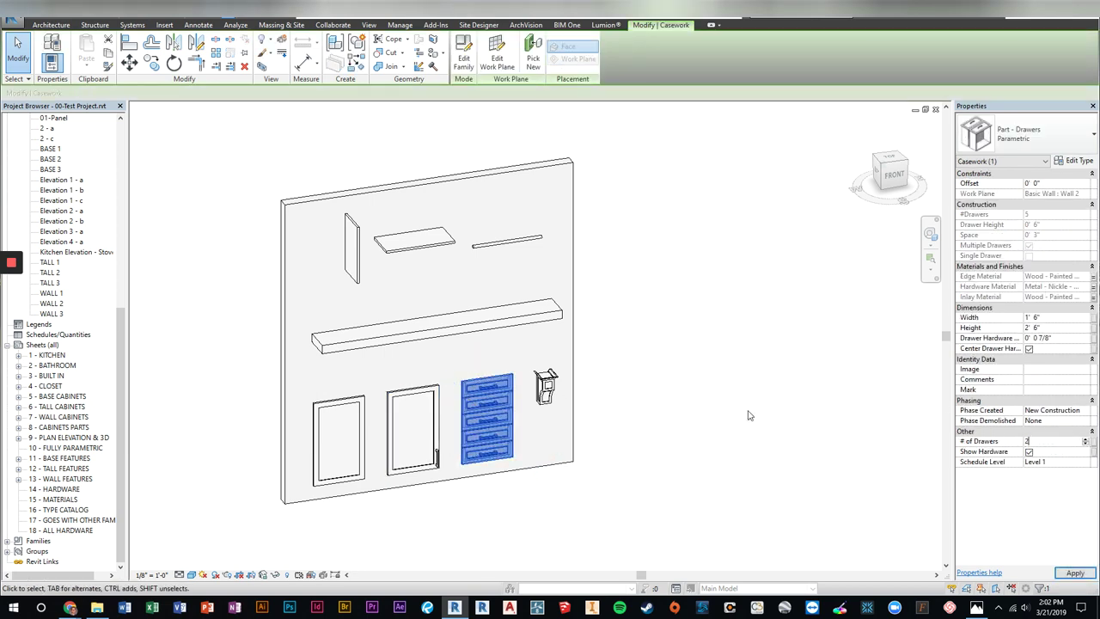
left_click(674, 431)
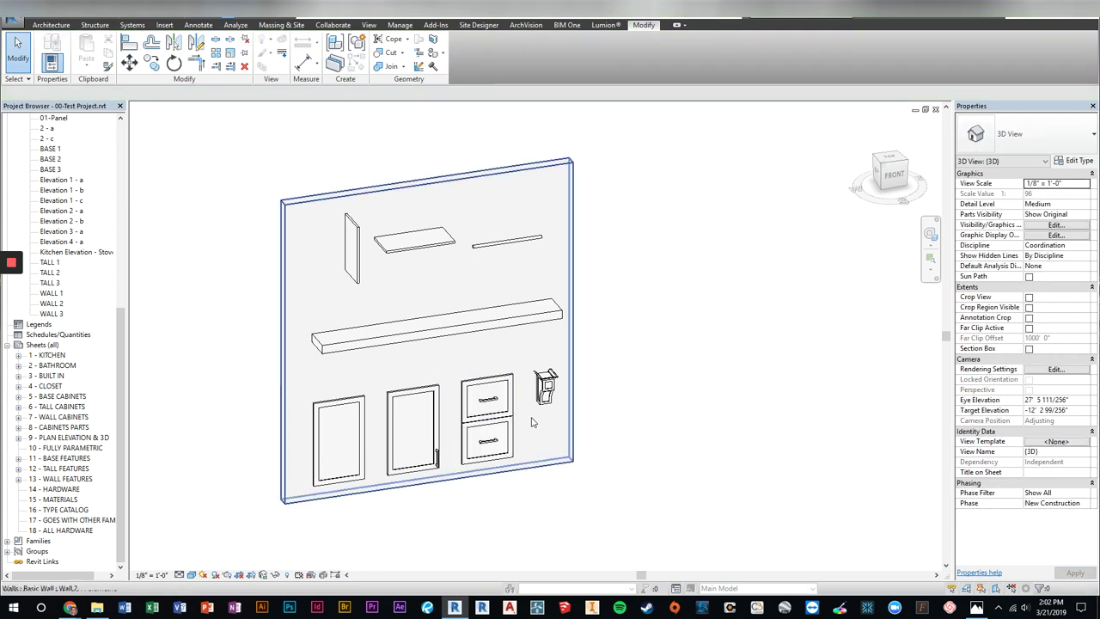
scroll(528, 352, "up", 1)
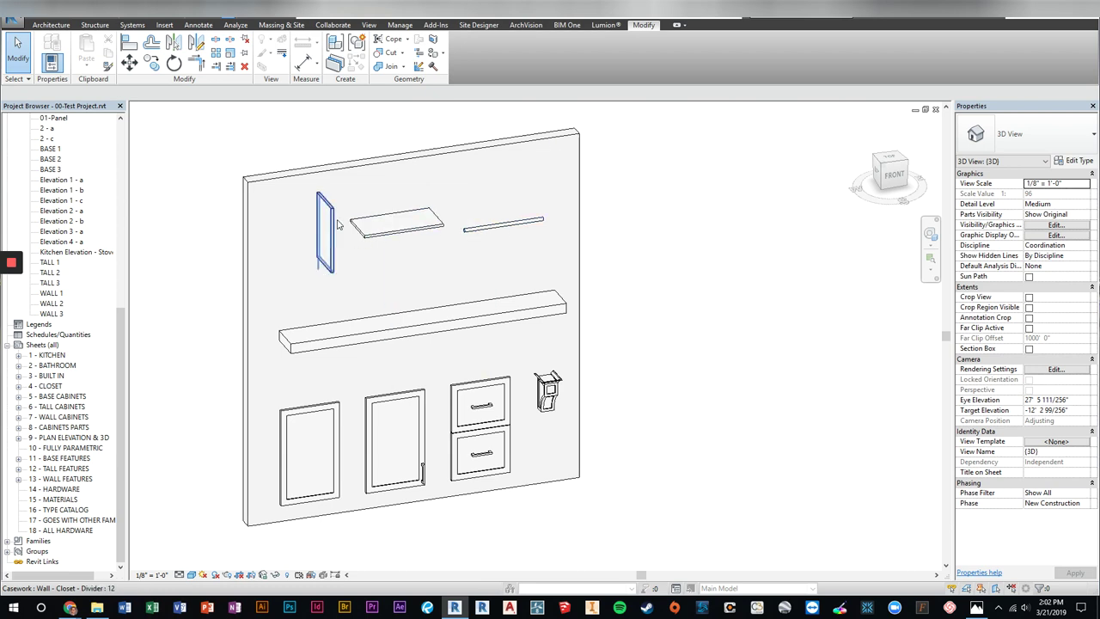
scroll(522, 333, "down", 1)
Pan to the sink base cabinet run and zoom in on it
scroll(523, 333, "down", 3)
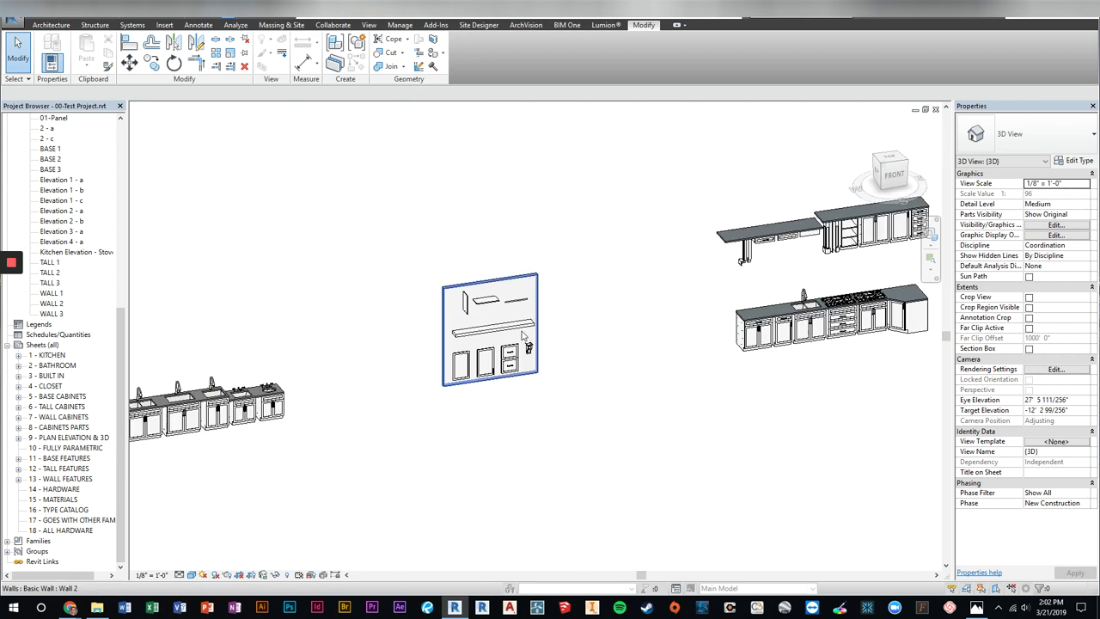
scroll(524, 337, "down", 3)
middle_click_drag(524, 336, 647, 330)
scroll(602, 335, "up", 2)
scroll(605, 333, "up", 2)
scroll(611, 334, "up", 2)
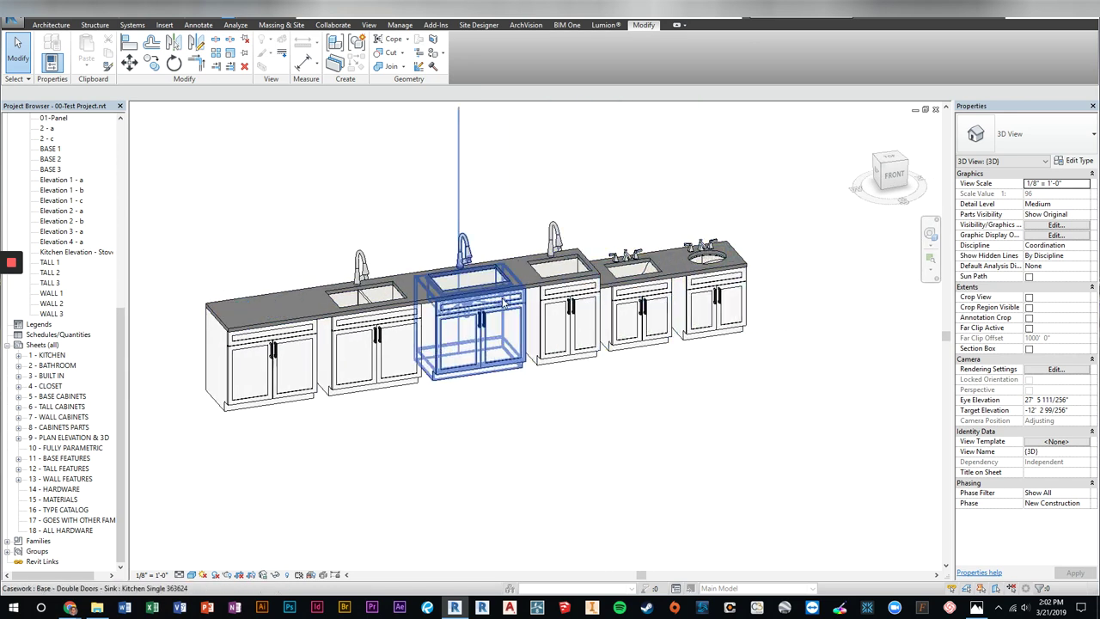
Identify the sink cabinets while orbiting to view the sinks from above
left_click(392, 302)
middle_click_drag(400, 317, 404, 361, "shift")
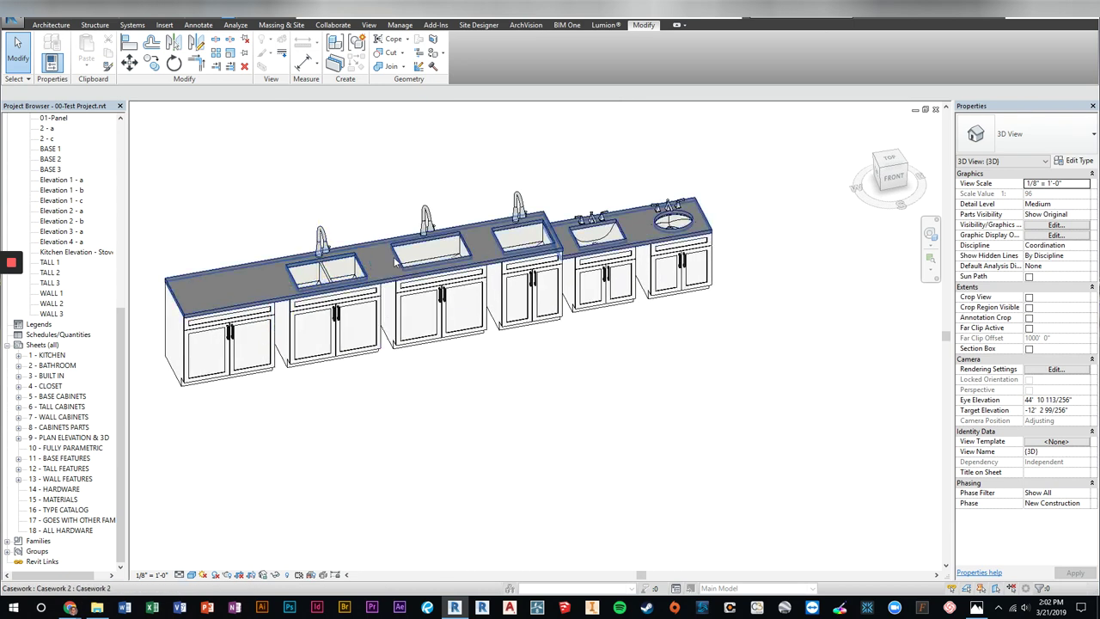
left_click(531, 247)
key("Escape")
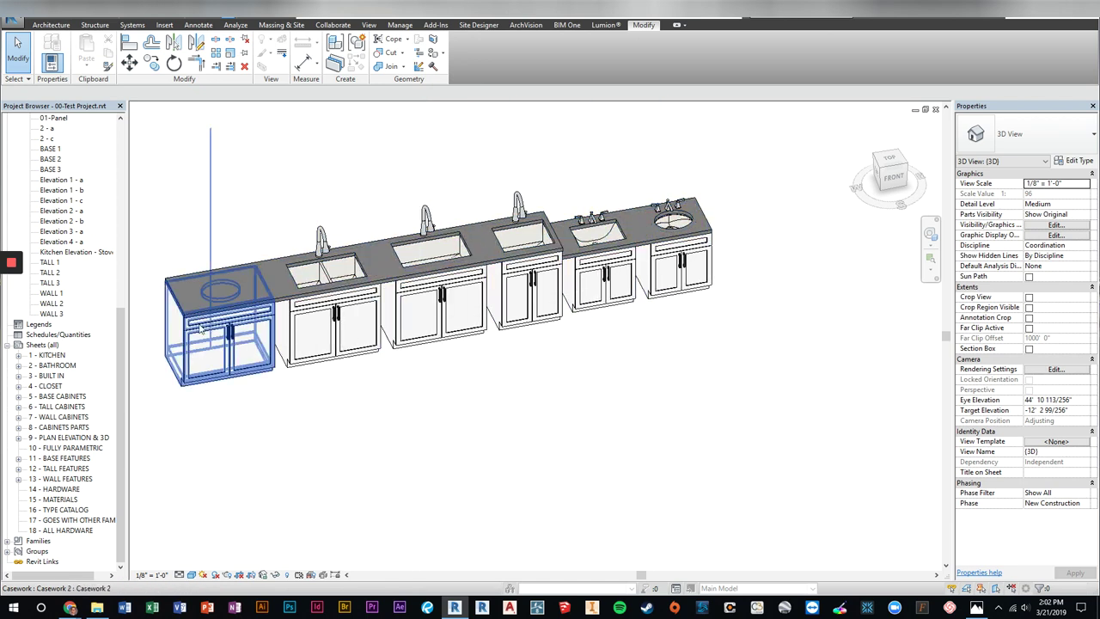
middle_click_drag(199, 328, 358, 256)
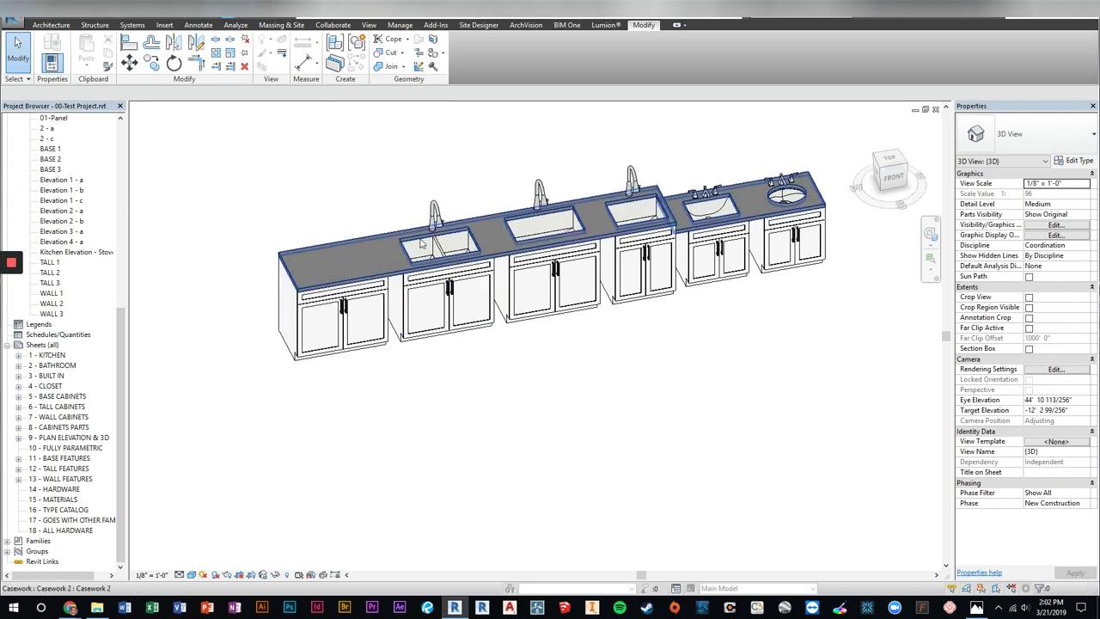
scroll(524, 338, "down", 3)
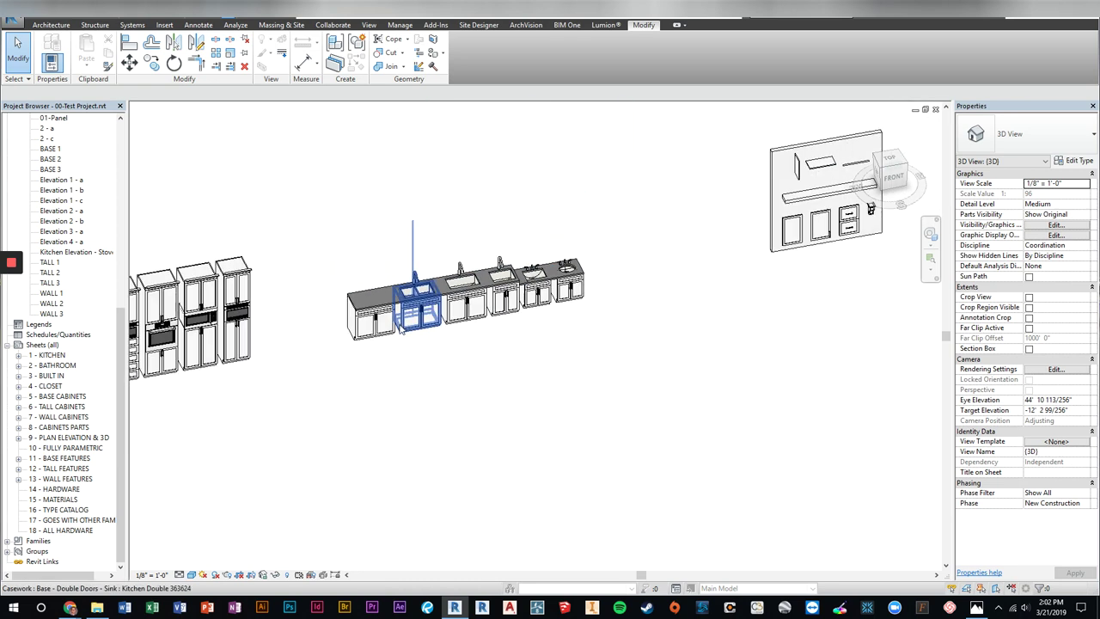
scroll(524, 338, "down", 2)
middle_click_drag(481, 338, 524, 337)
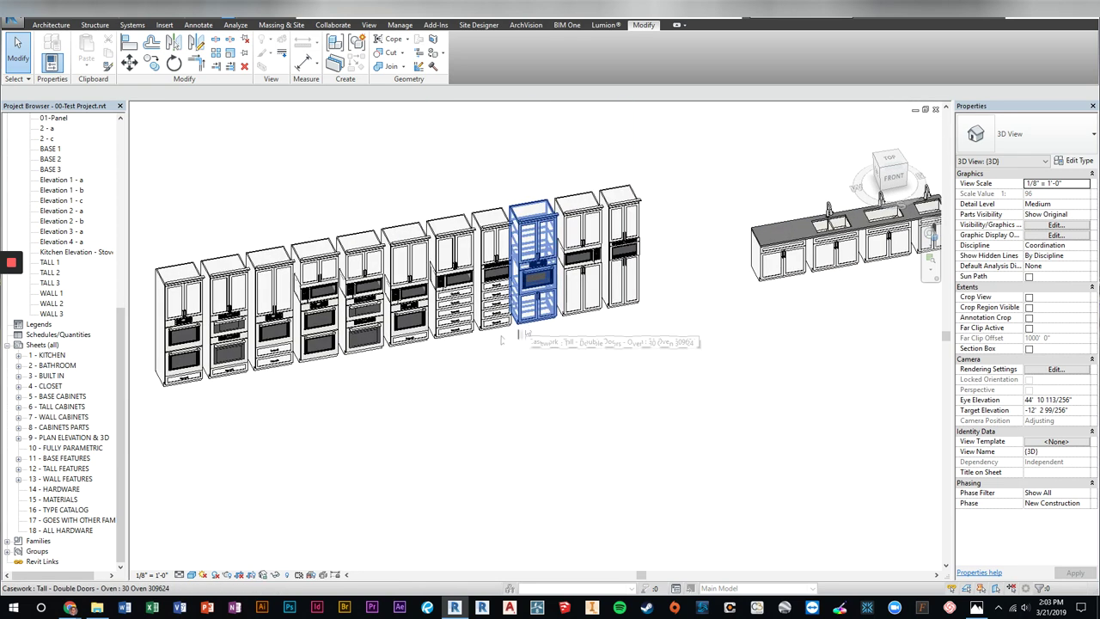
scroll(542, 335, "up", 2)
middle_click_drag(550, 336, 561, 335, "shift")
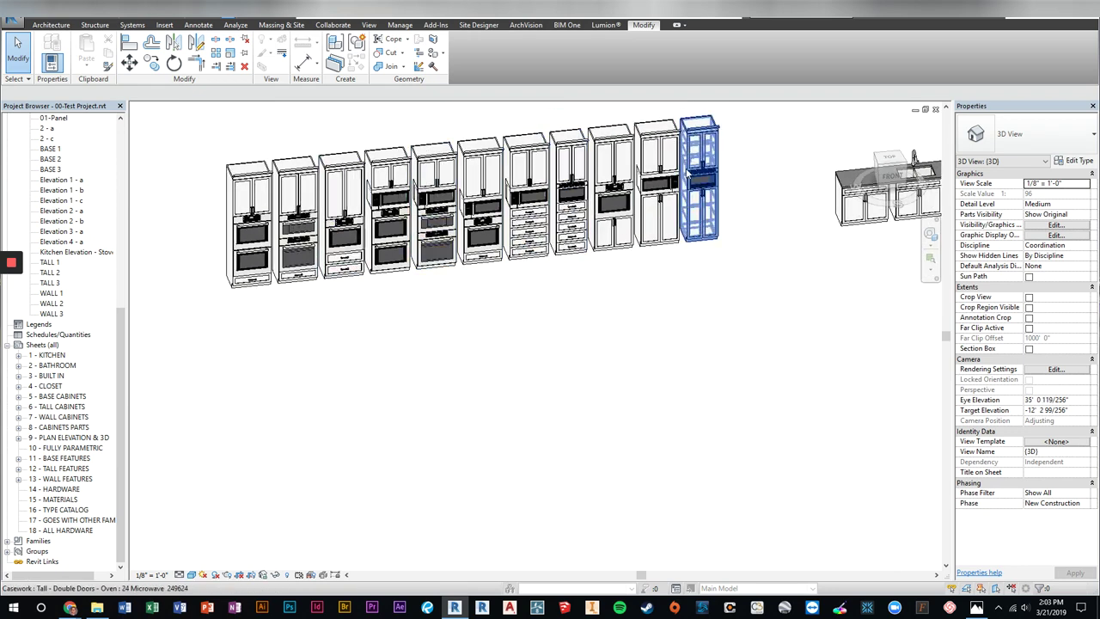
mouse_move(481, 292)
middle_mouse_down("shift")
mouse_move(342, 286)
mouse_move(501, 311)
mouse_move(319, 270)
mouse_move(425, 334)
mouse_move(494, 317)
mouse_move(432, 392)
middle_mouse_up("shift")
left_click(494, 317)
key("Escape")
scroll(516, 335, "down", 5)
mouse_move(515, 335)
middle_mouse_down("shift")
mouse_move(728, 295)
mouse_move(700, 290)
mouse_move(513, 336)
middle_mouse_up("shift")
scroll(513, 336, "up", 2)
scroll(511, 337, "up", 2)
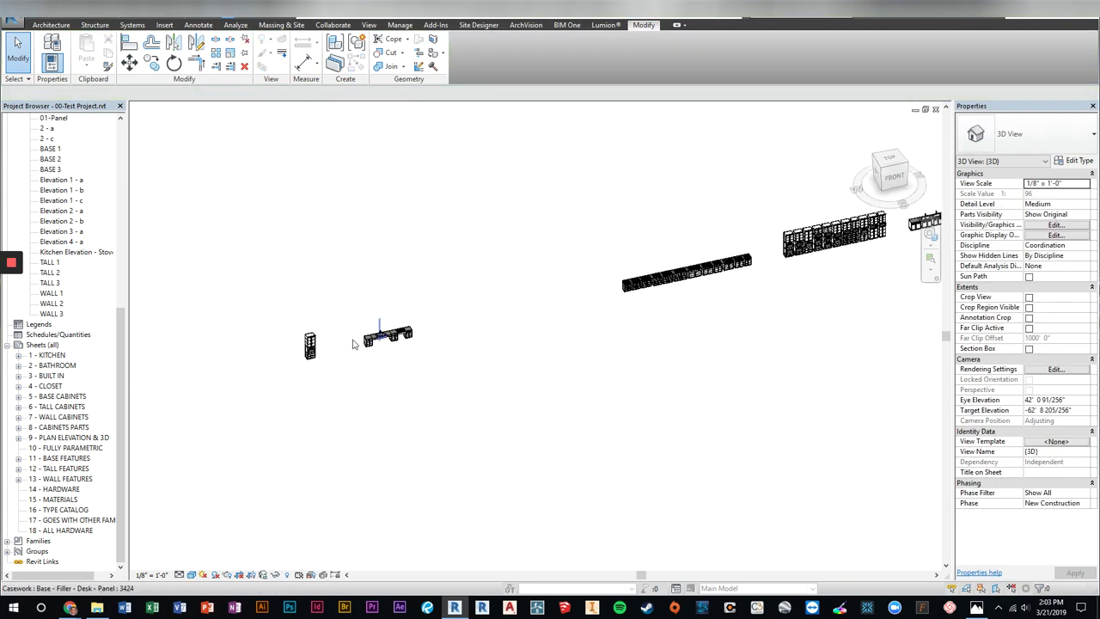
scroll(507, 339, "up", 3)
scroll(503, 341, "up", 2)
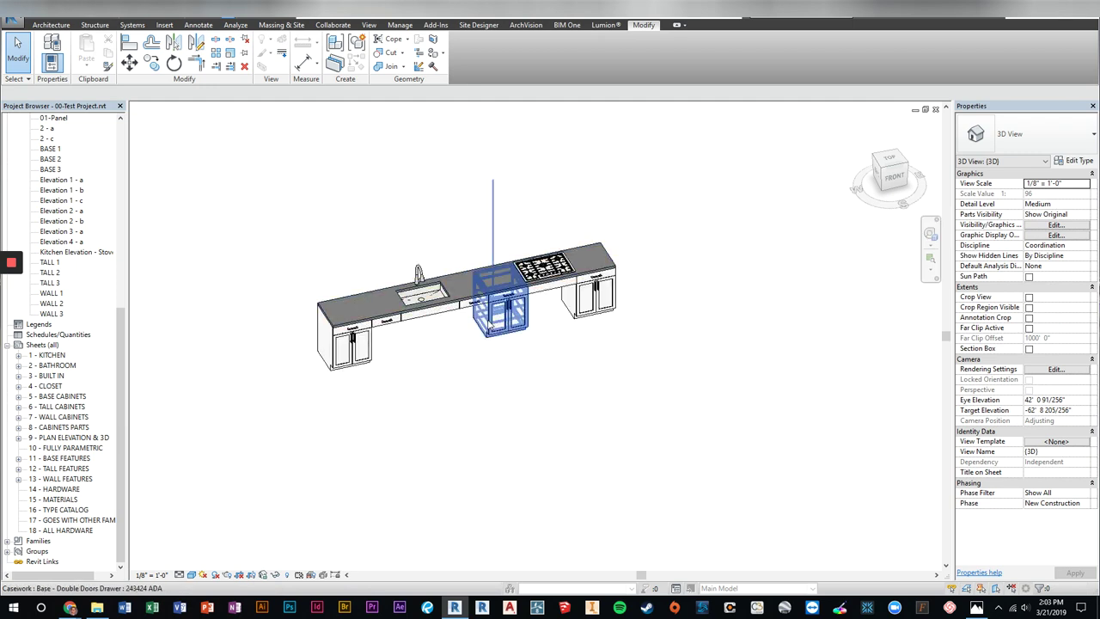
left_click(490, 327)
scroll(521, 325, "up", 1)
scroll(521, 324, "up", 2)
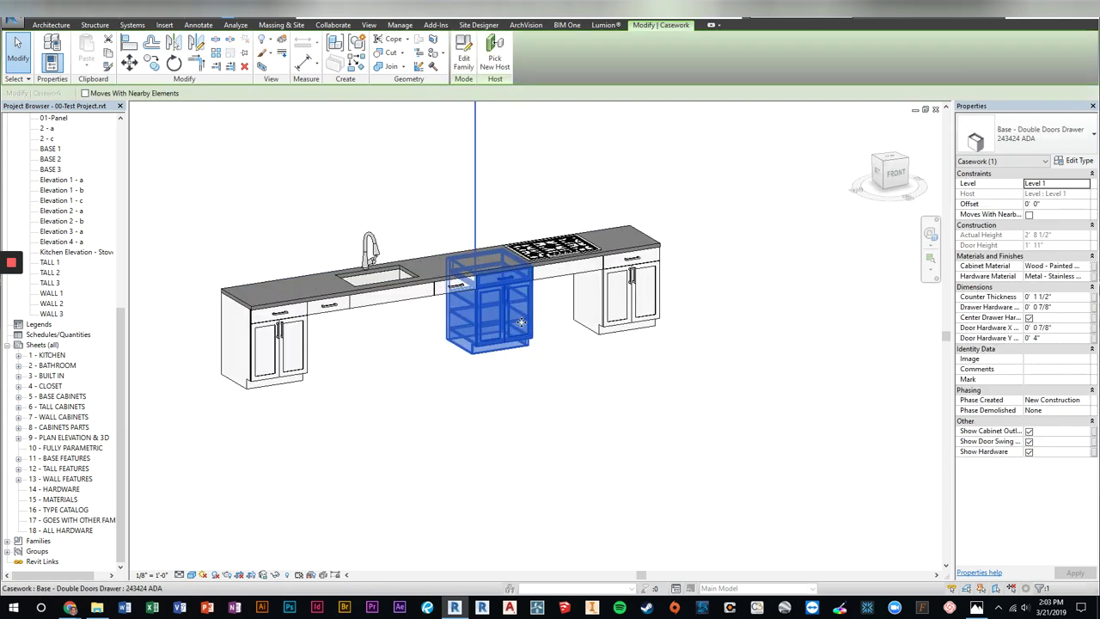
scroll(521, 322, "up", 1)
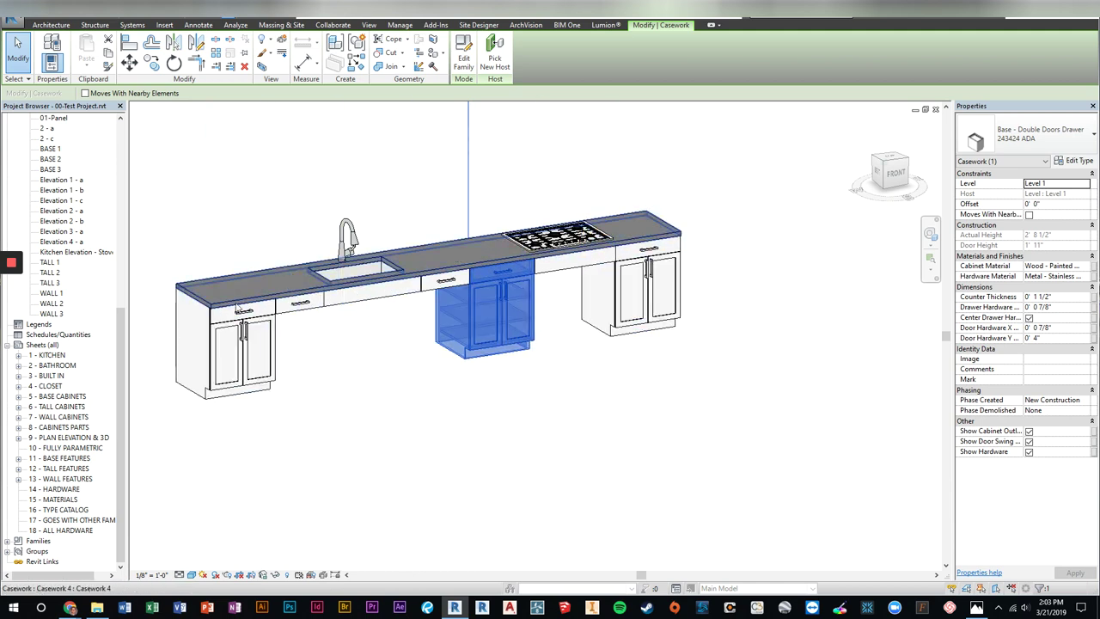
left_click(584, 268)
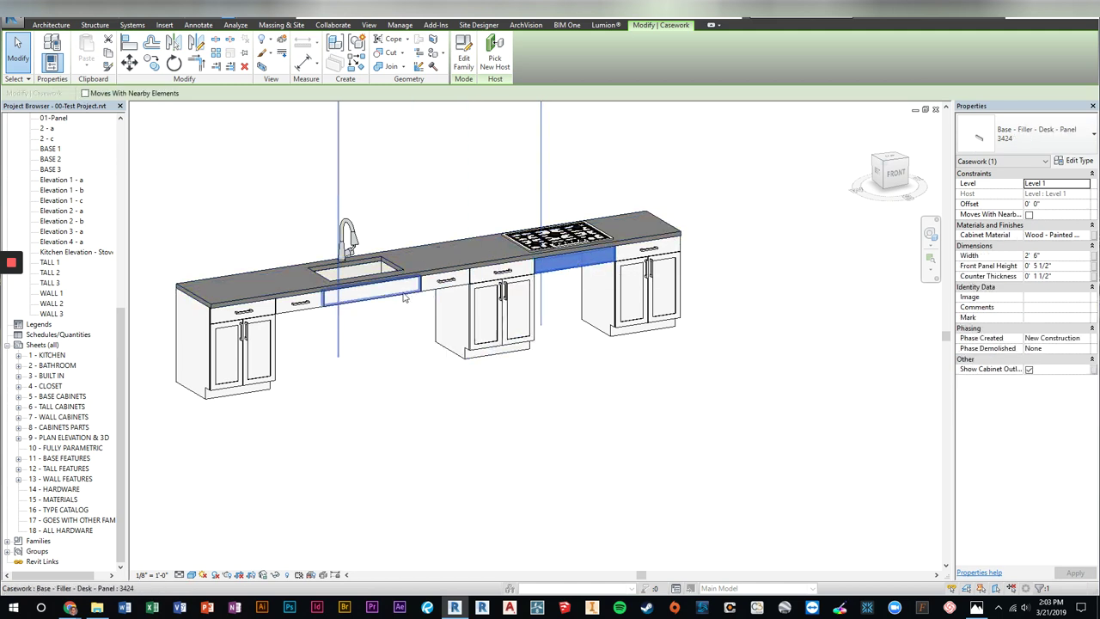
left_click(294, 308)
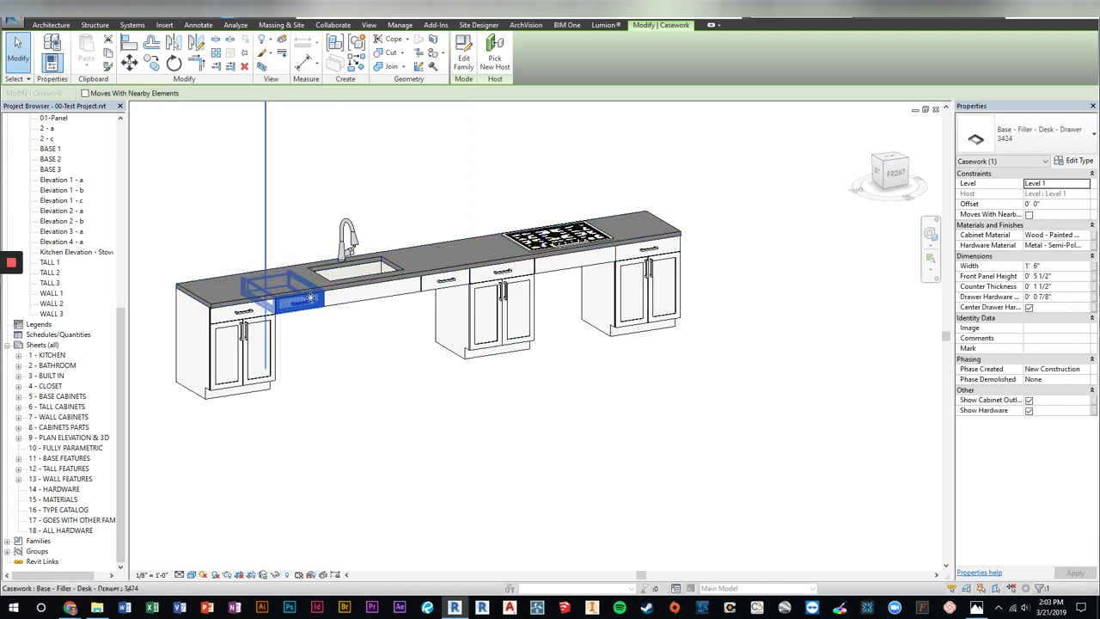
scroll(146, 330, "down", 2)
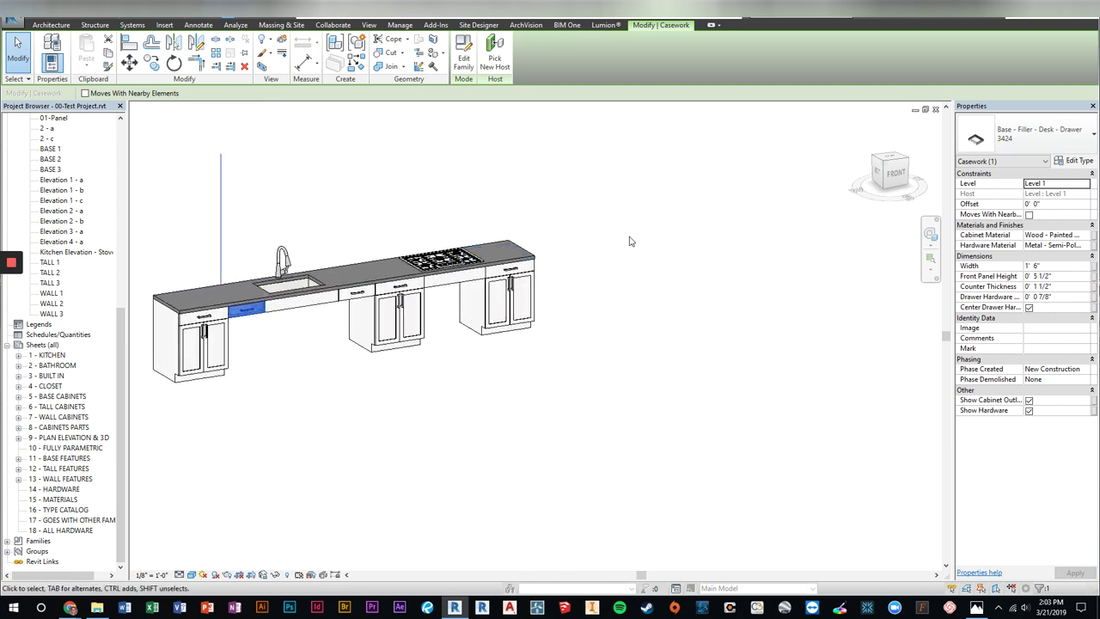
scroll(629, 241, "down", 2)
scroll(629, 240, "down", 1)
scroll(640, 239, "down", 1)
mouse_move(643, 238)
middle_mouse_down()
mouse_move(456, 353)
mouse_move(629, 268)
mouse_move(675, 347)
mouse_move(653, 344)
middle_mouse_up()
scroll(601, 284, "up", 3)
scroll(618, 275, "up", 3)
left_click(675, 347)
key("Escape")
scroll(688, 361, "up", 5)
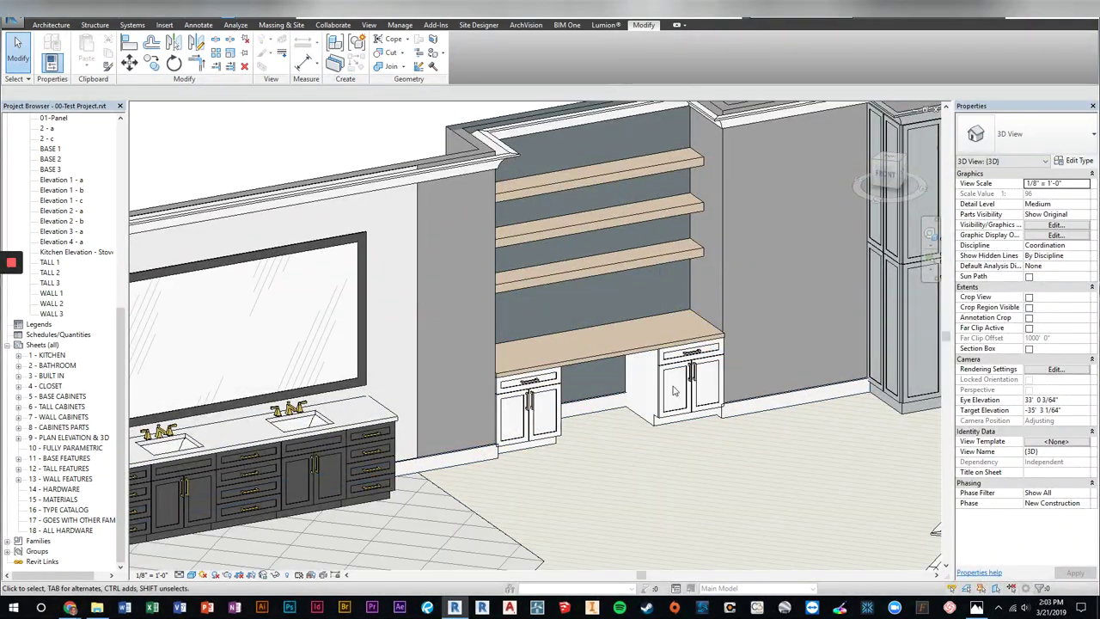
scroll(675, 391, "down", 5)
left_click(454, 412)
mouse_move(454, 412)
middle_mouse_down("shift")
mouse_move(368, 430)
mouse_move(344, 153)
middle_mouse_up("shift")
key("Escape")
scroll(352, 258, "up", 3)
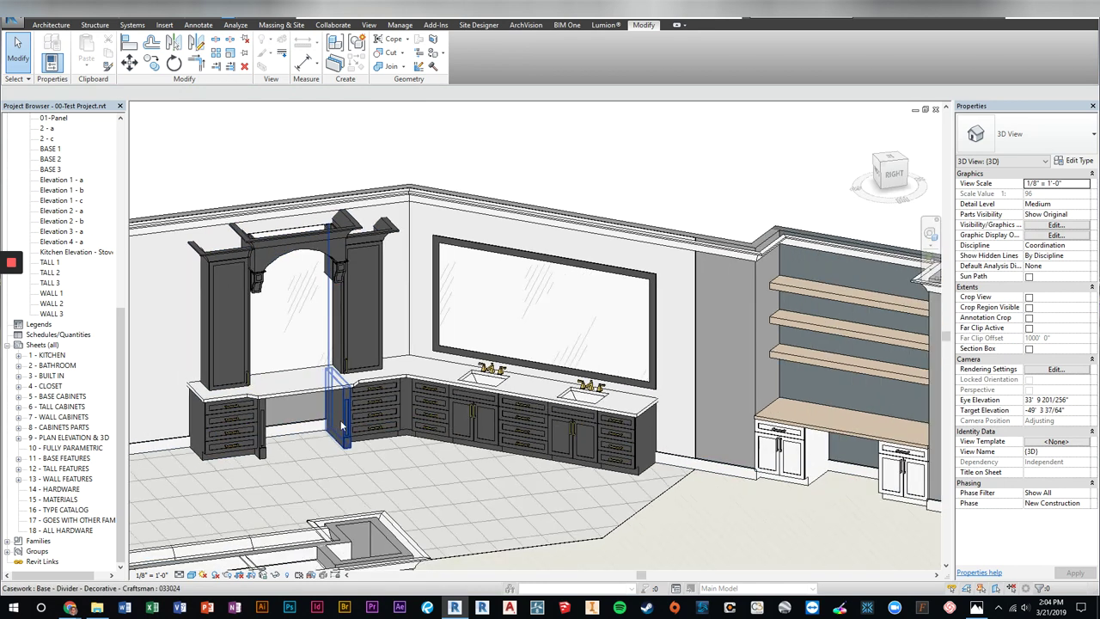
scroll(341, 424, "up", 2)
left_click(339, 416)
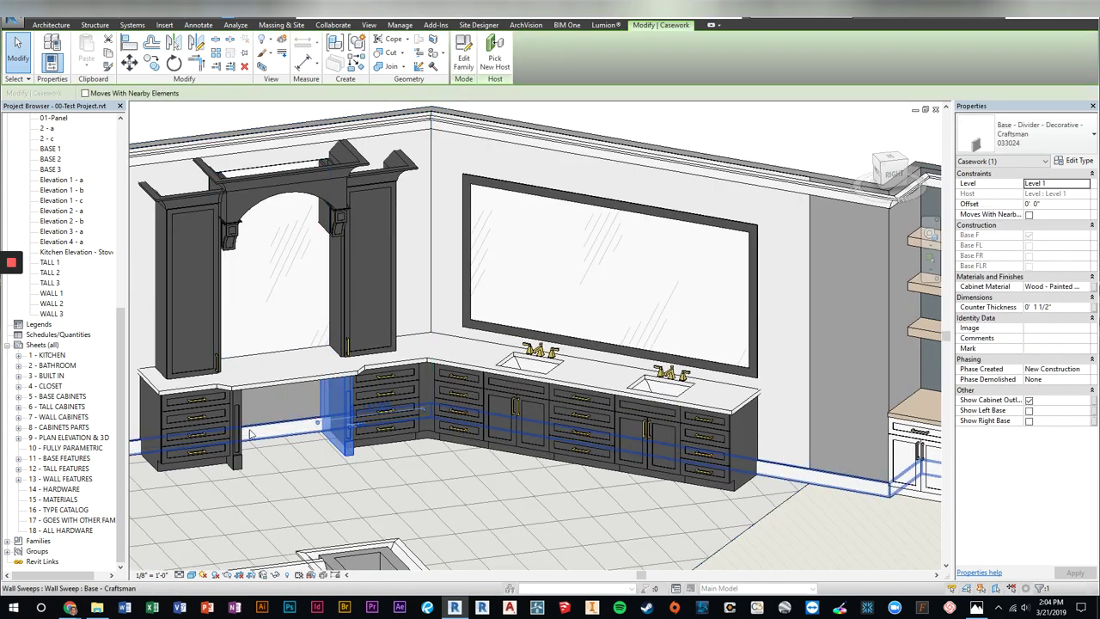
scroll(369, 394, "down", 1)
scroll(369, 393, "down", 2)
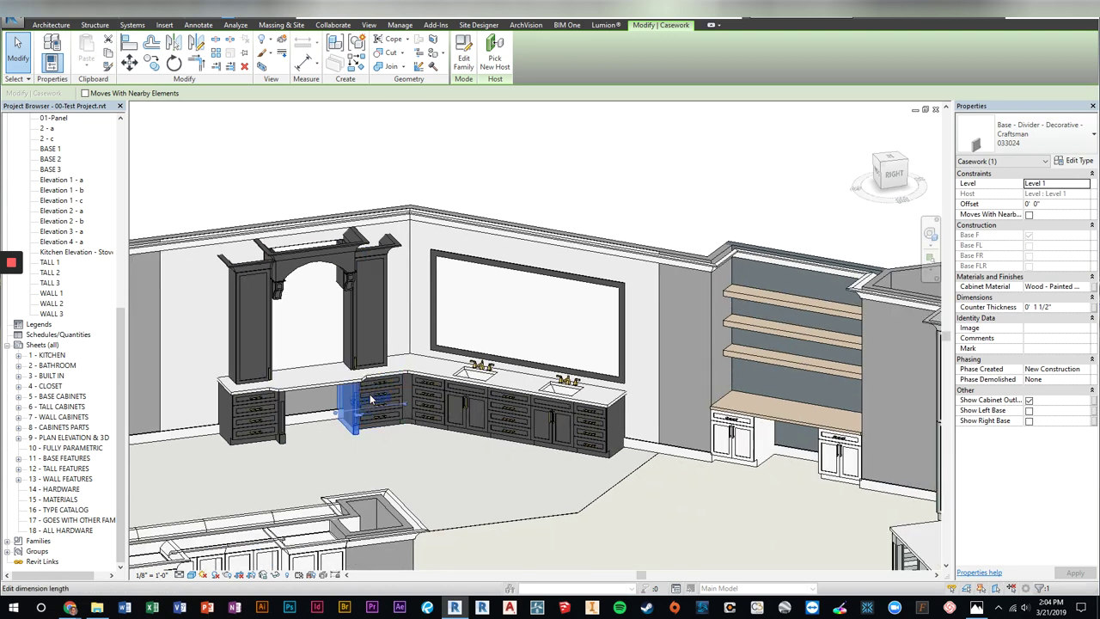
scroll(370, 394, "down", 1)
scroll(515, 430, "down", 2)
scroll(688, 455, "down", 1)
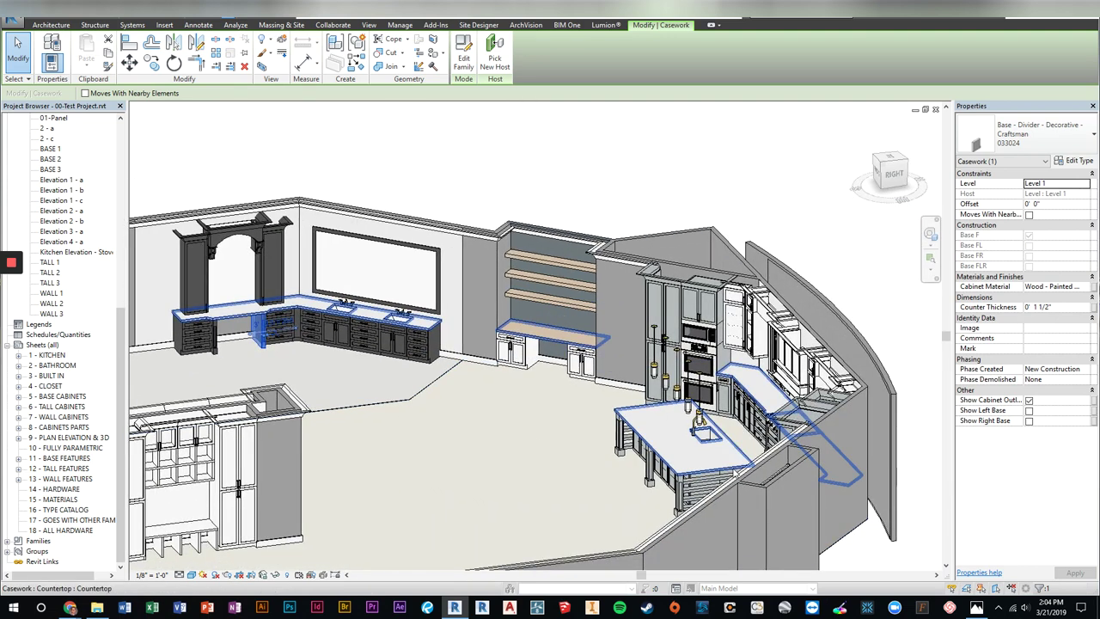
left_click(748, 478)
middle_click_drag(748, 479, 703, 357, "shift")
scroll(703, 357, "up", 2)
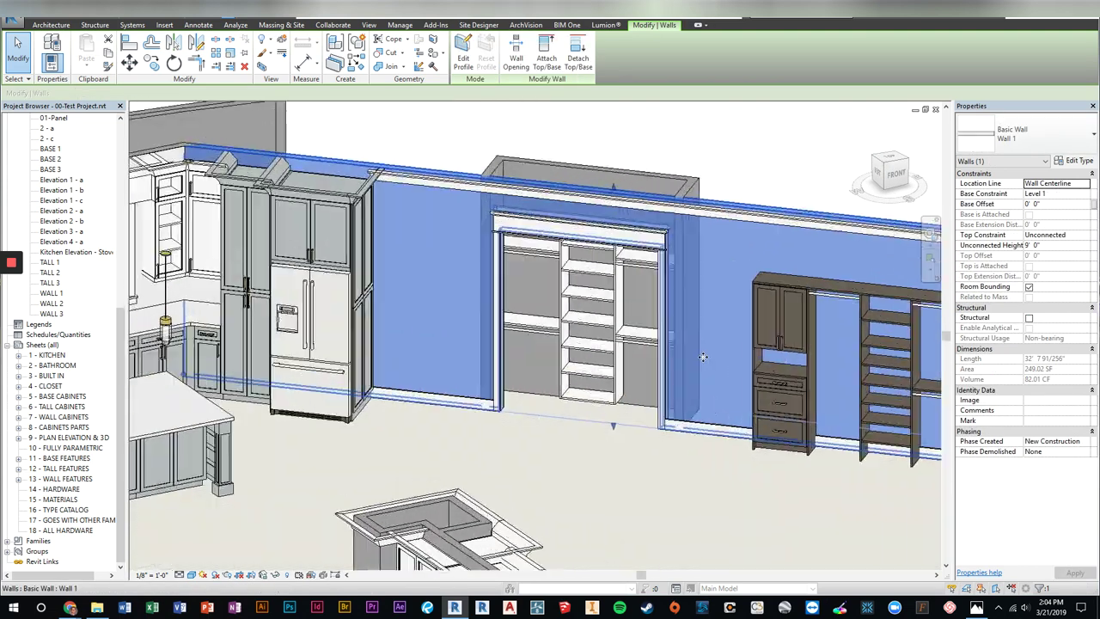
scroll(703, 357, "up", 2)
left_click(480, 220)
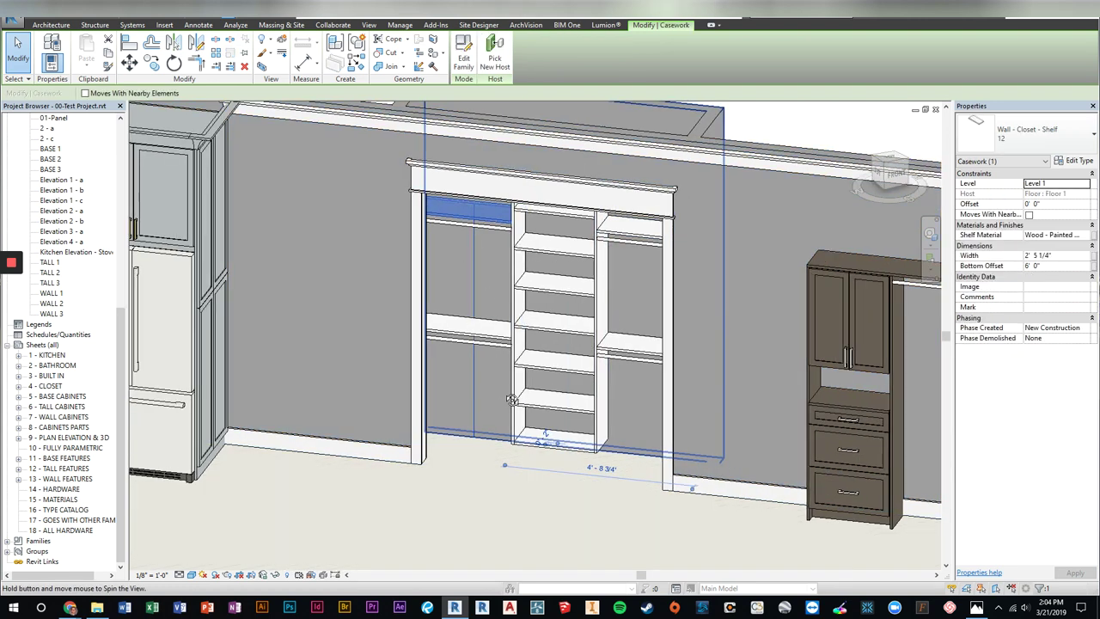
mouse_move(511, 400)
middle_mouse_down("shift")
mouse_move(472, 345)
mouse_move(516, 326)
middle_mouse_up("shift")
left_click(472, 345)
middle_click_drag(602, 343, 429, 318)
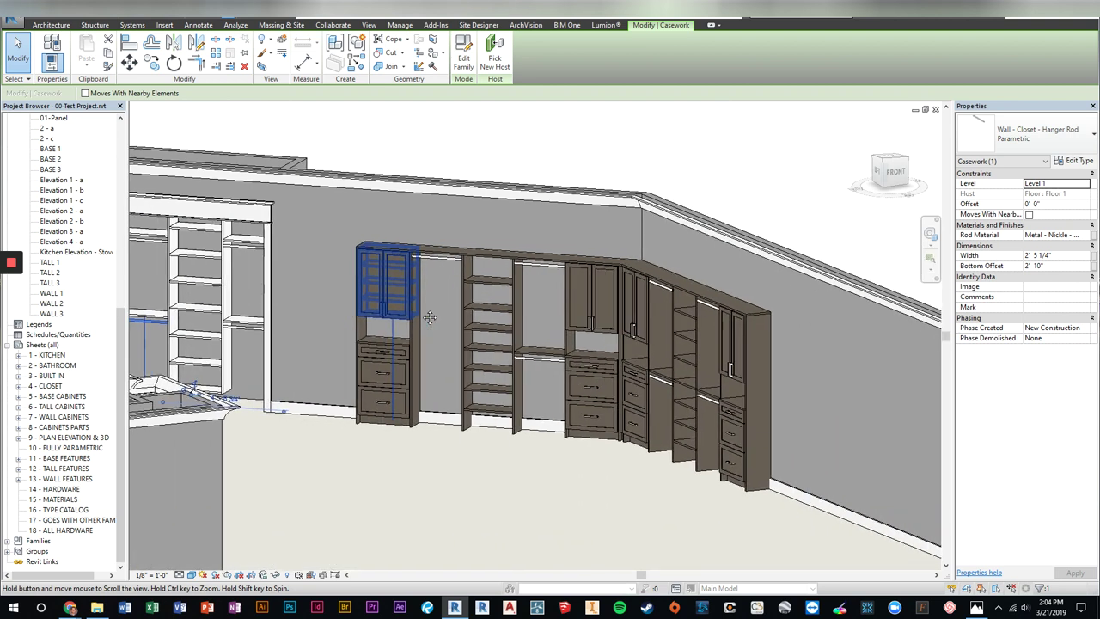
scroll(580, 372, "up", 2)
scroll(581, 371, "up", 1)
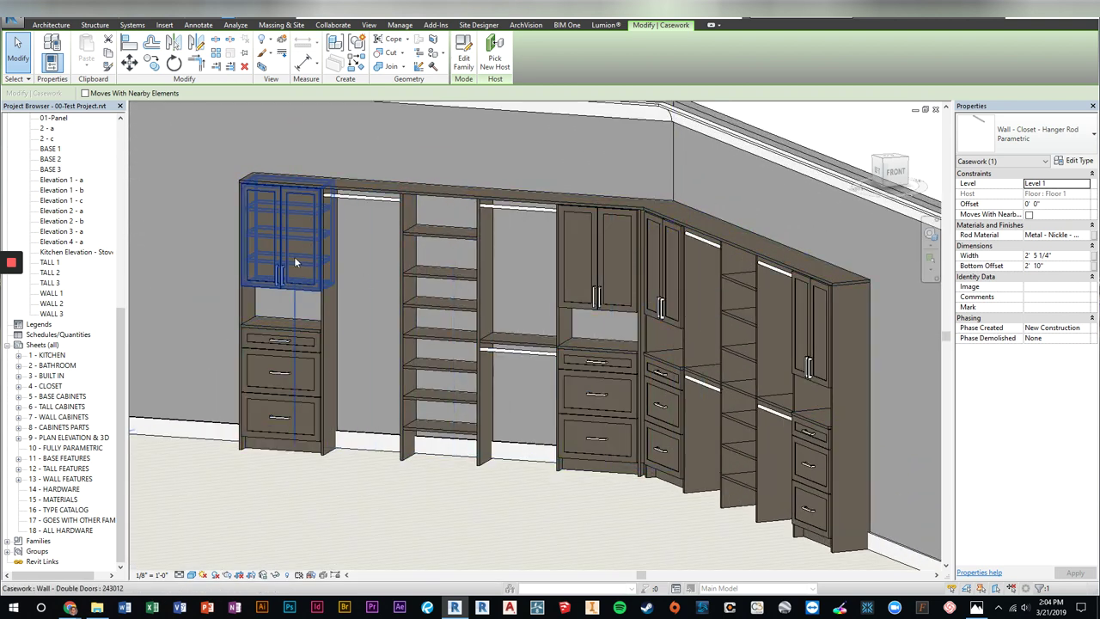
scroll(421, 292, "down", 2)
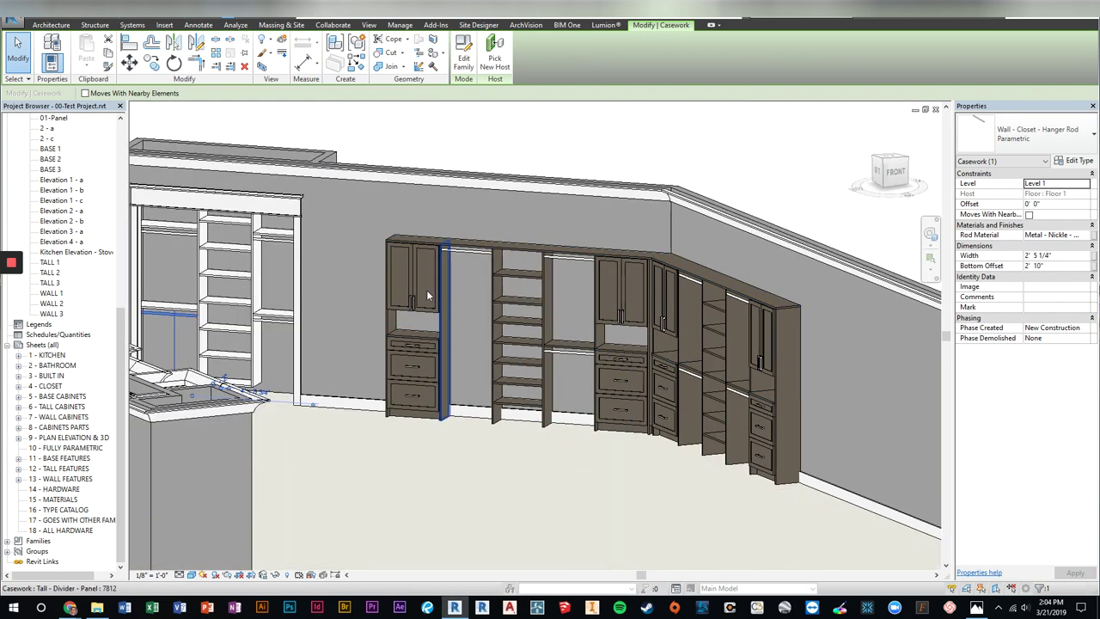
scroll(427, 290, "down", 2)
mouse_move(426, 289)
middle_mouse_down("shift")
mouse_move(591, 444)
mouse_move(458, 251)
middle_mouse_up("shift")
left_click(468, 359)
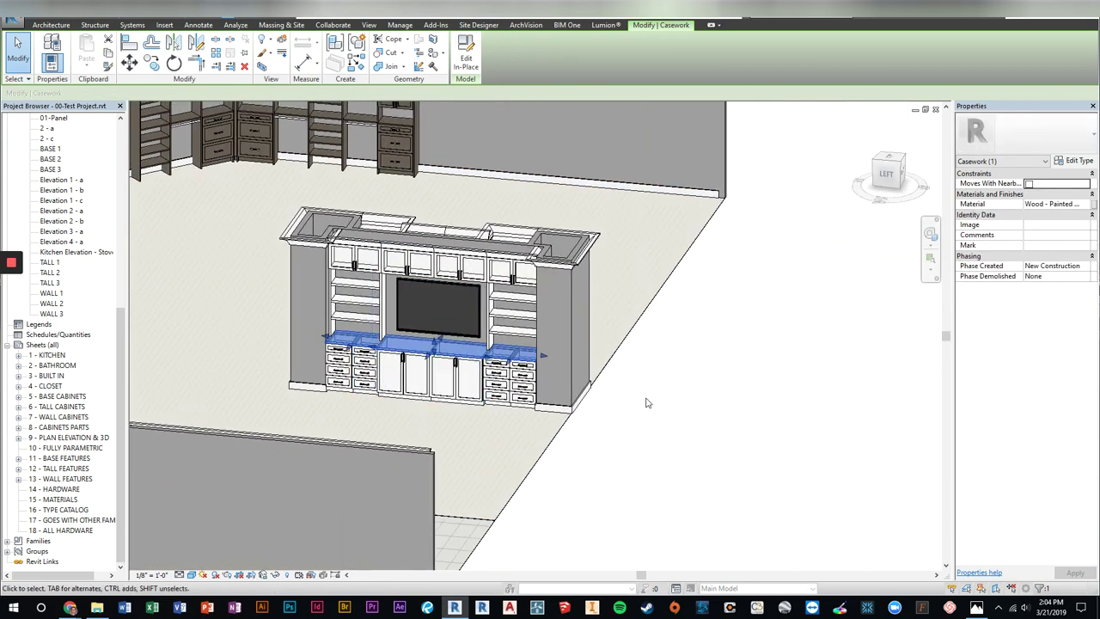
left_click(647, 402)
left_click(507, 251)
mouse_move(507, 251)
middle_mouse_down("shift")
mouse_move(132, 287)
mouse_move(595, 393)
middle_mouse_up("shift")
key("Escape")
scroll(596, 392, "up", 2)
scroll(595, 393, "up", 3)
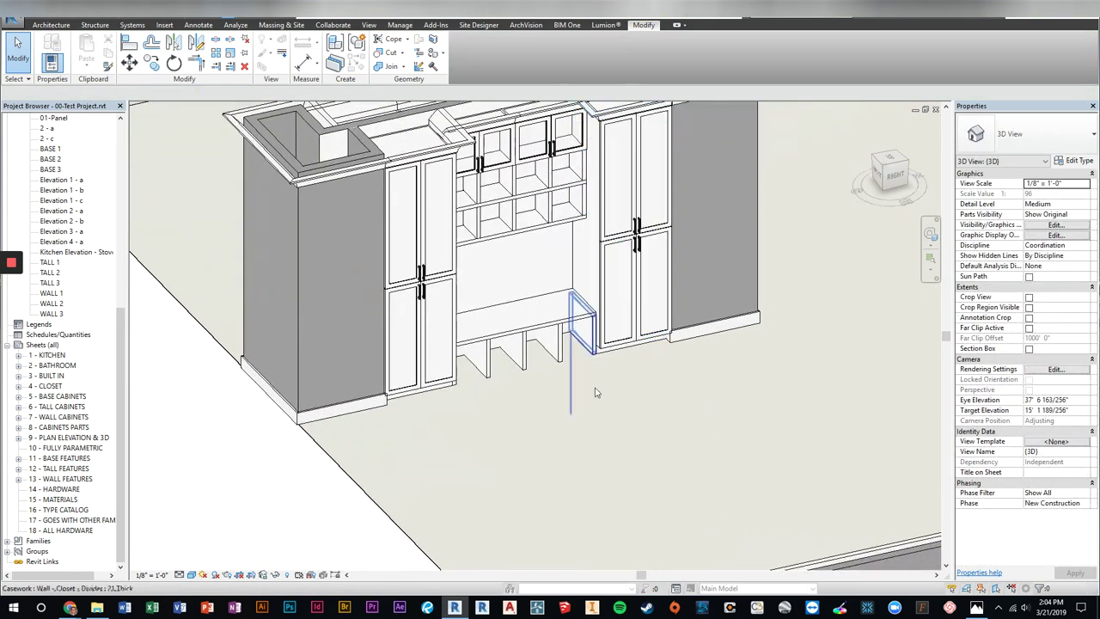
scroll(595, 393, "down", 3)
left_click(577, 456)
scroll(516, 361, "down", 2)
scroll(478, 338, "down", 1)
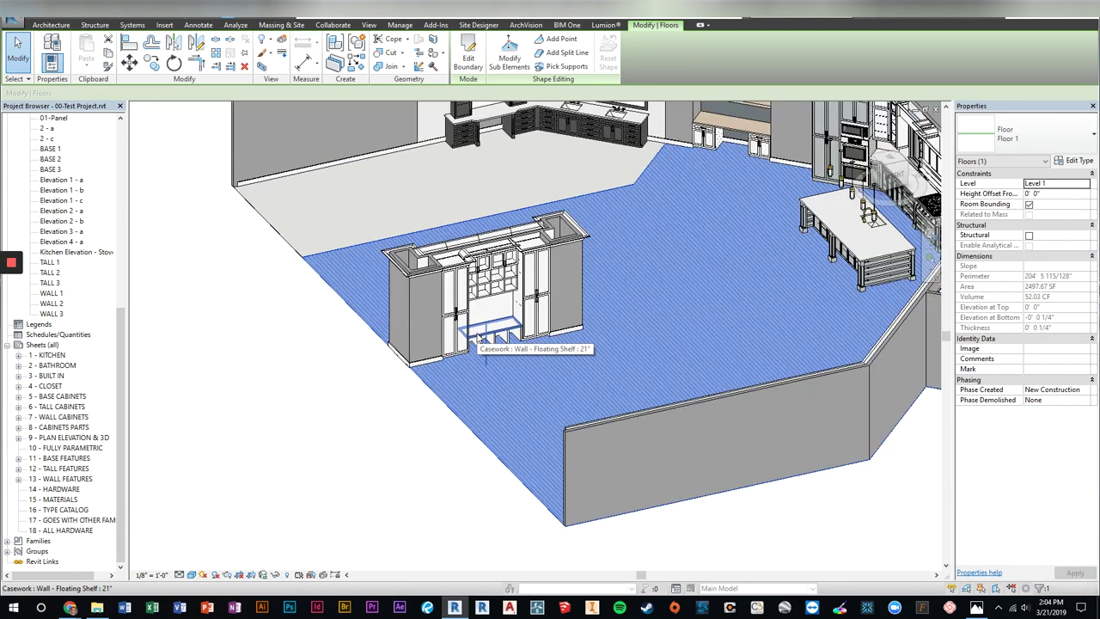
scroll(478, 338, "down", 3)
mouse_move(477, 338)
middle_mouse_down("shift")
mouse_move(581, 272)
mouse_move(564, 297)
middle_mouse_up("shift")
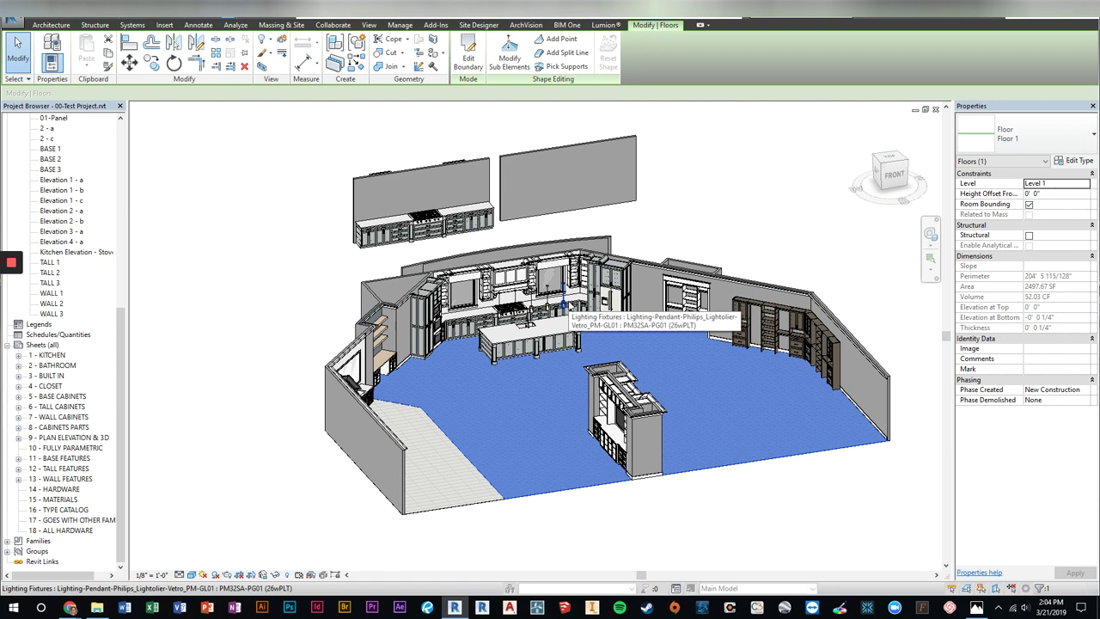
left_click(715, 232)
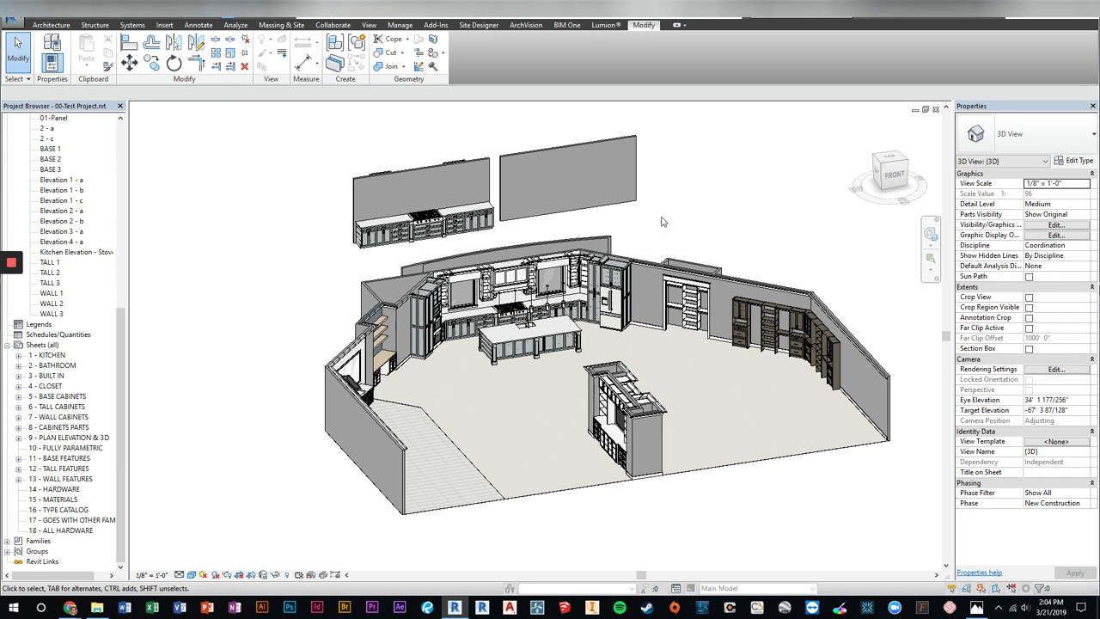
key("l")
key("f")
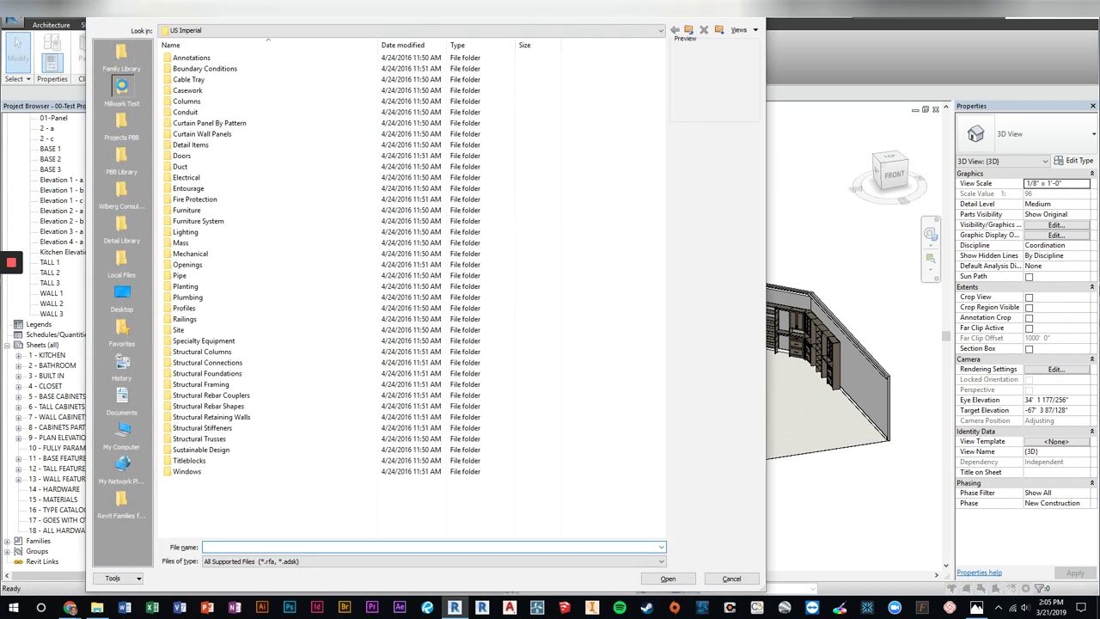
Browse to the 1-Craftsman library folder and pick Base - Door.rfa
left_click(121, 59)
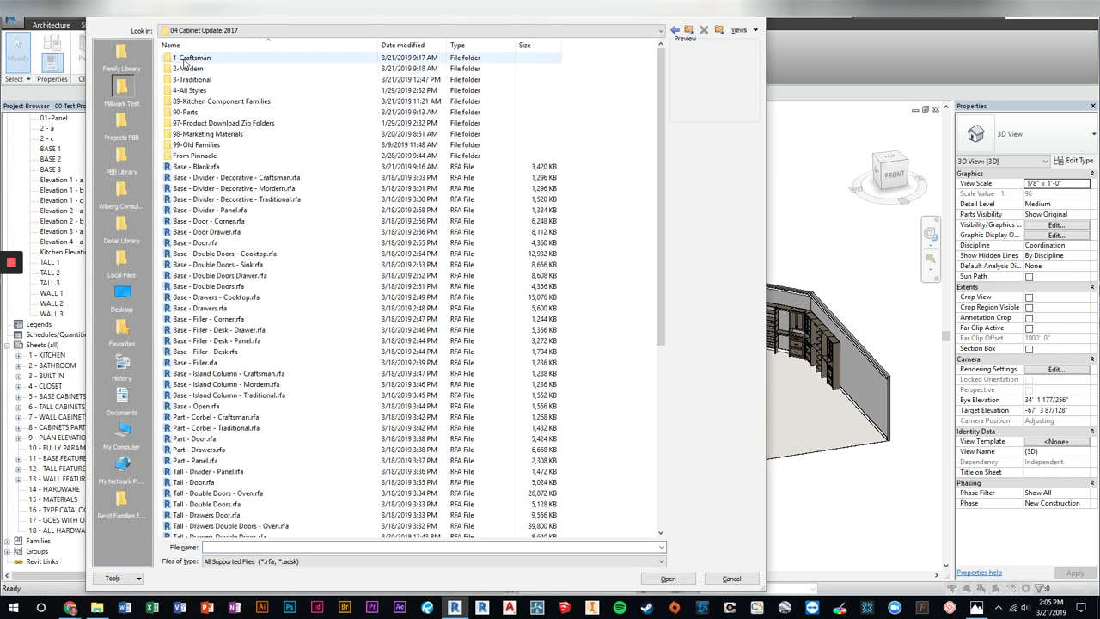
double_click(189, 57)
double_click(204, 124)
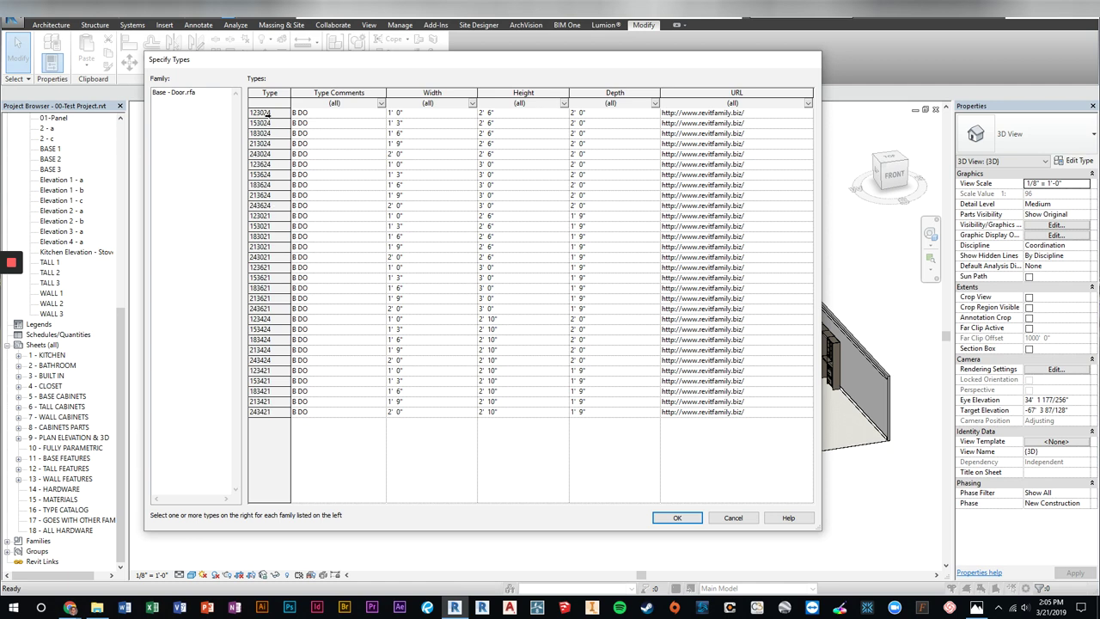
Select door types 123024 through 243624 in the type catalog and load them
left_click_drag(267, 112, 259, 213)
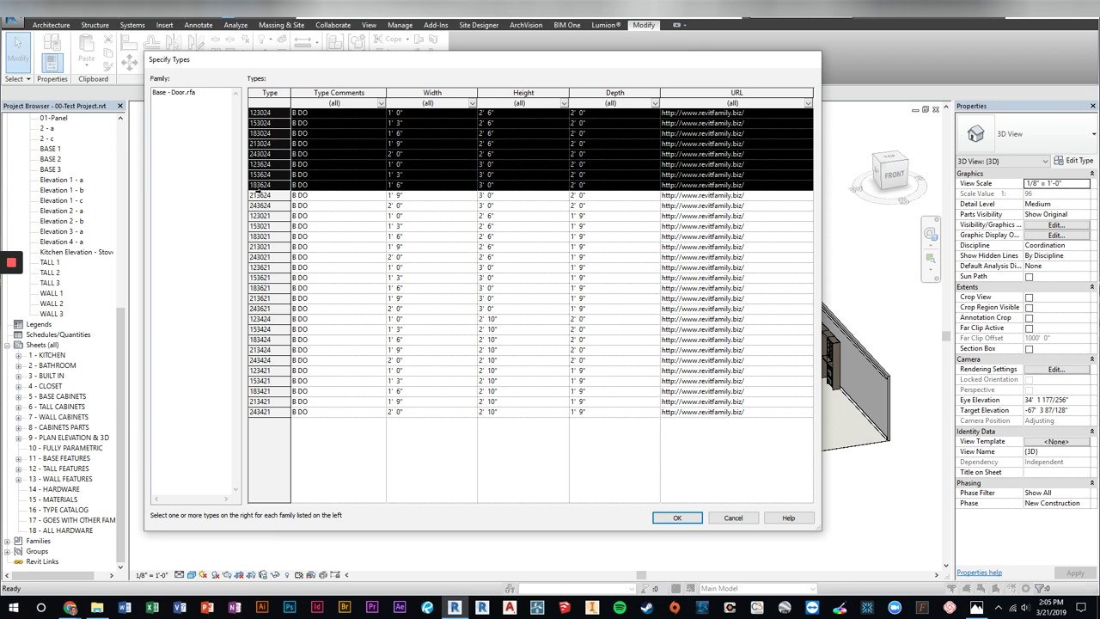
left_click(268, 215)
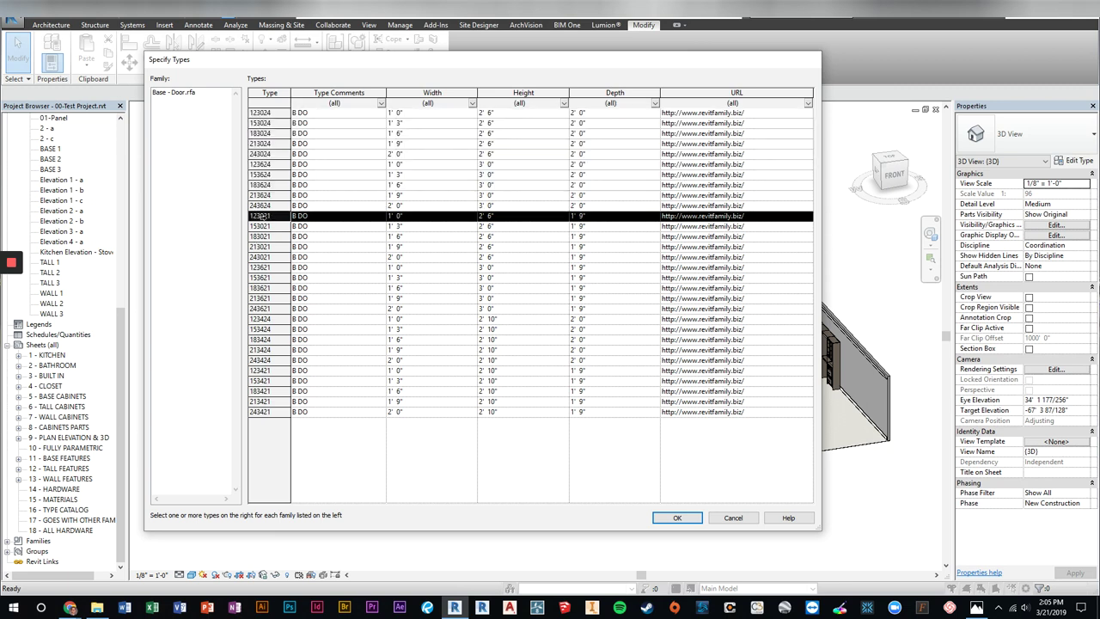
left_click_drag(268, 216, 270, 297)
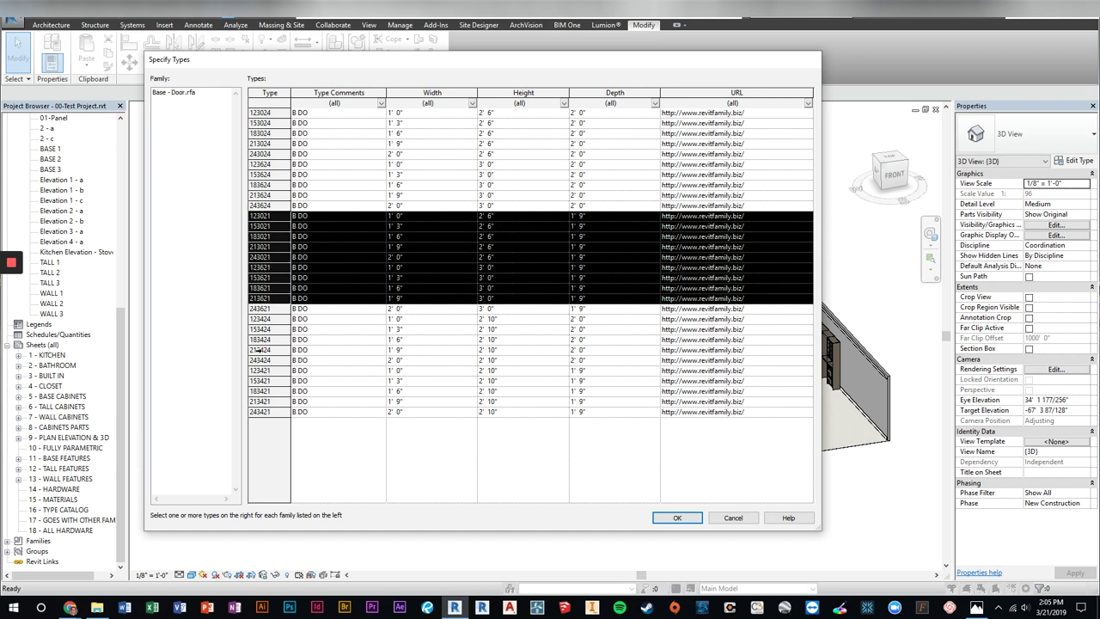
left_click_drag(268, 206, 265, 112)
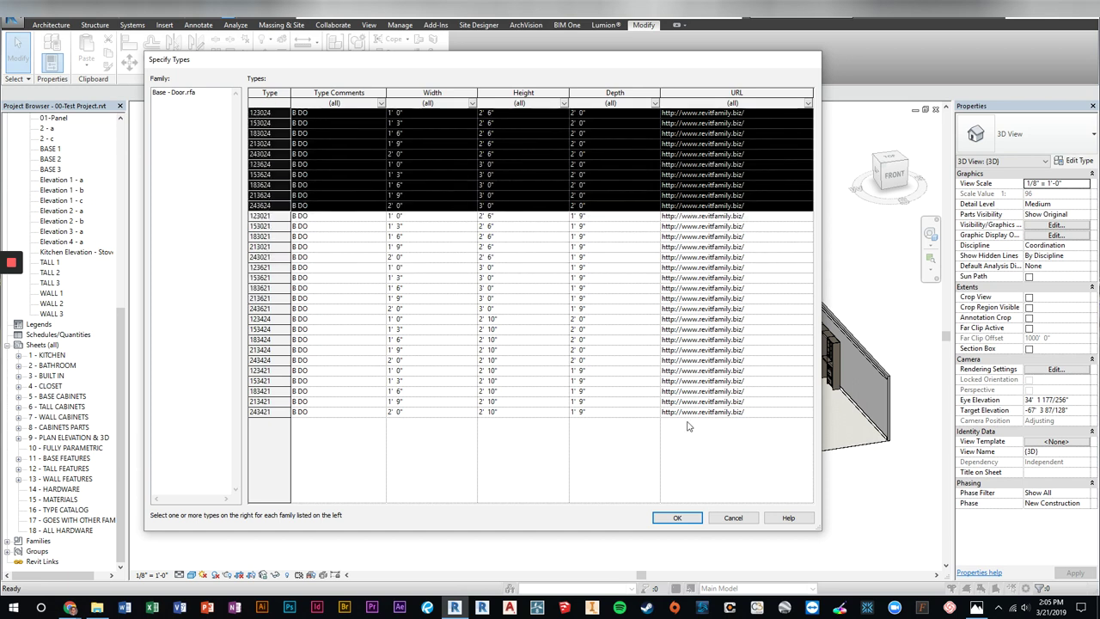
left_click(679, 518)
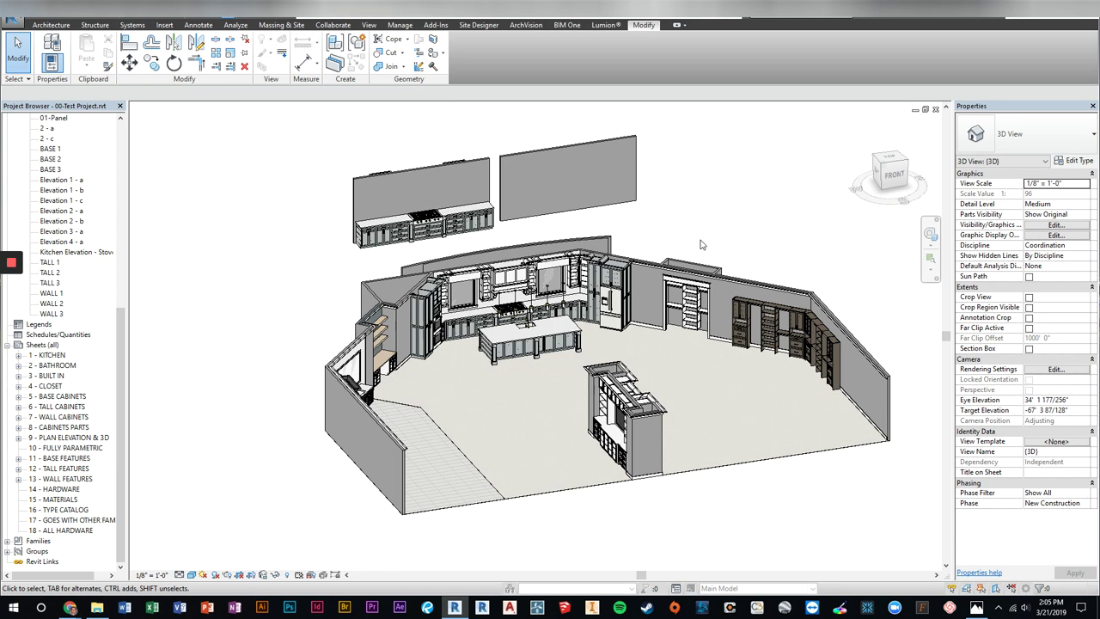
Orbit the 3D kitchen to a frontal angle, then open sheet '9 - PLAN ELEVATION & 3D'
scroll(701, 245, "up", 1)
scroll(709, 224, "up", 1)
scroll(717, 206, "up", 1)
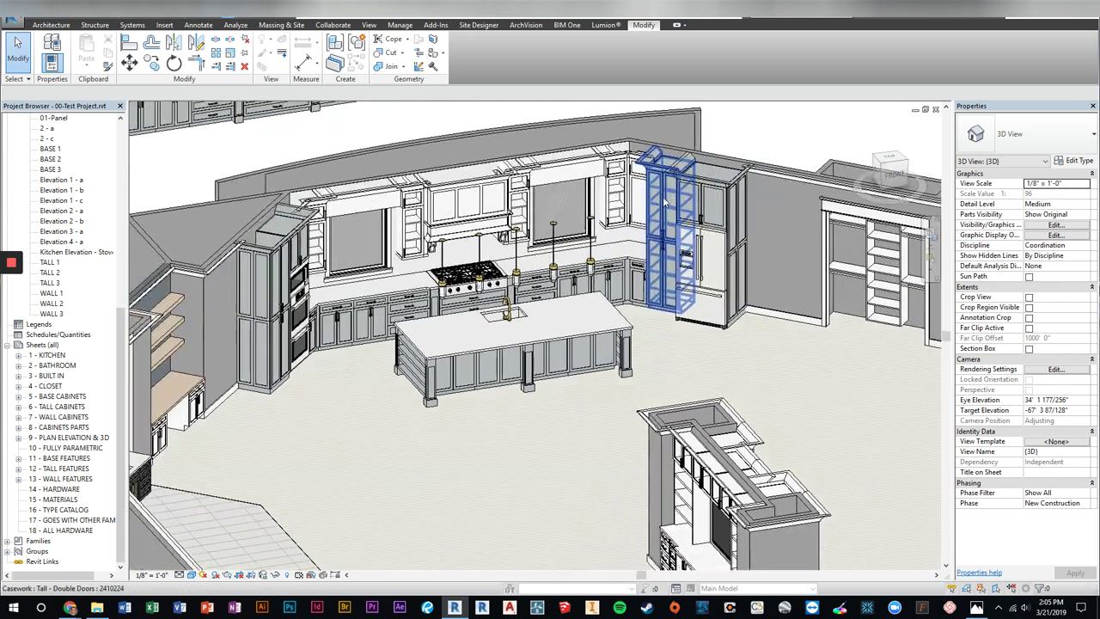
scroll(660, 181, "down", 2)
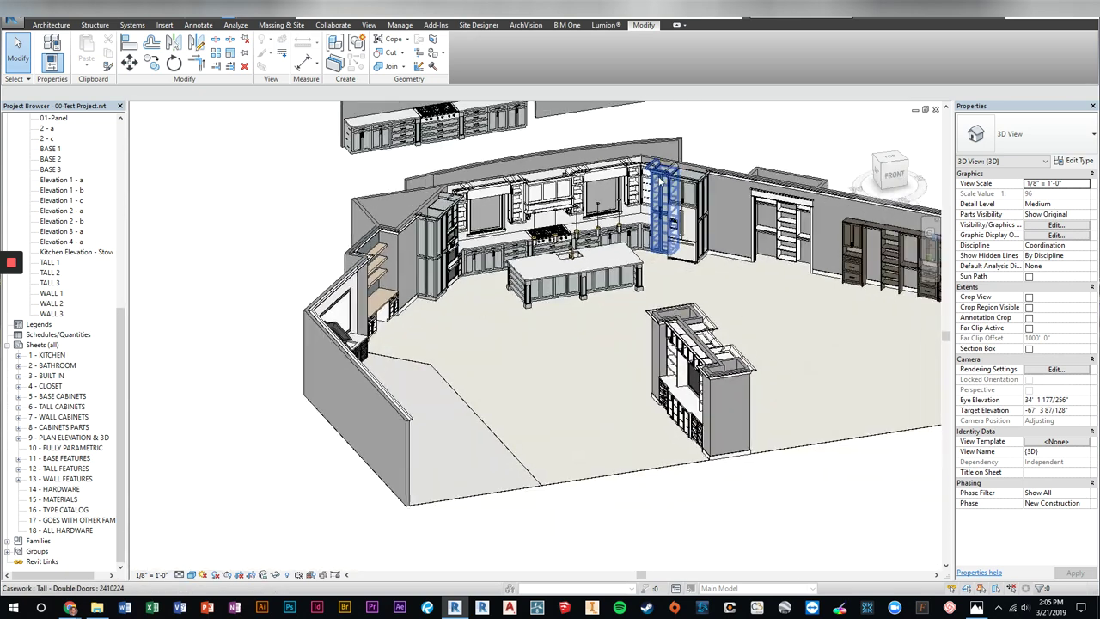
scroll(661, 215, "down", 1)
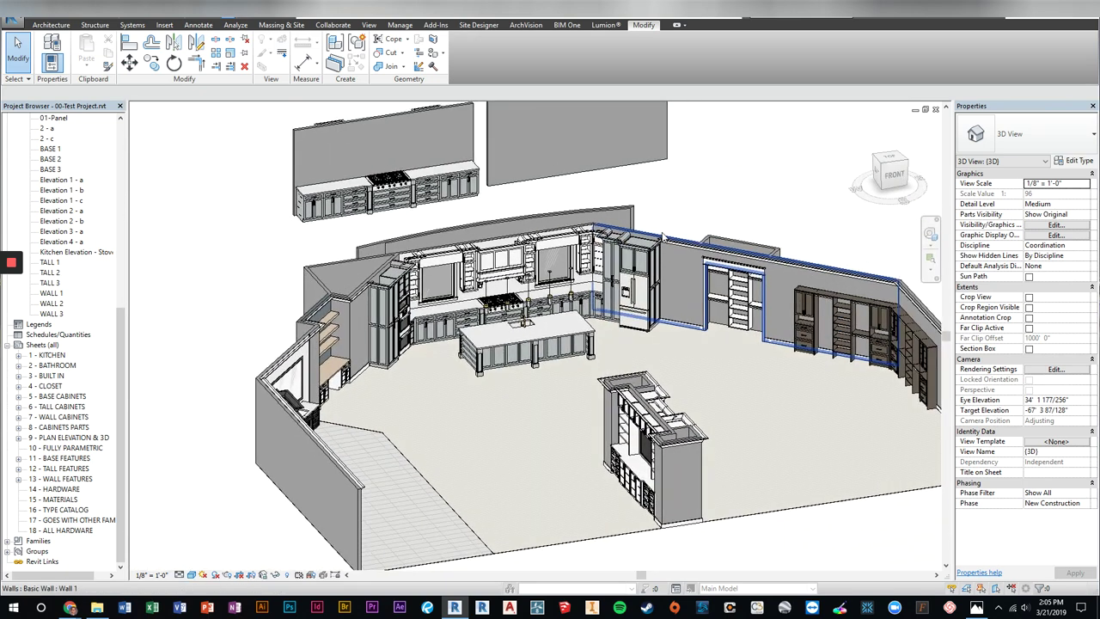
middle_click_drag(681, 337, 663, 335)
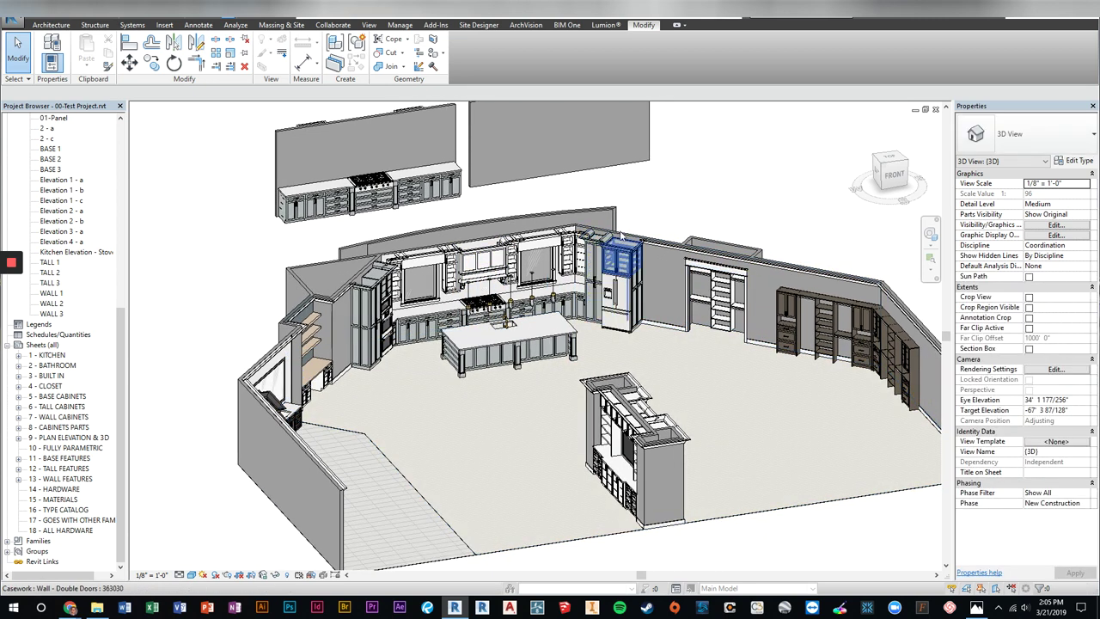
mouse_move(620, 237)
middle_mouse_down("shift")
mouse_move(670, 249)
mouse_move(640, 252)
middle_mouse_up("shift")
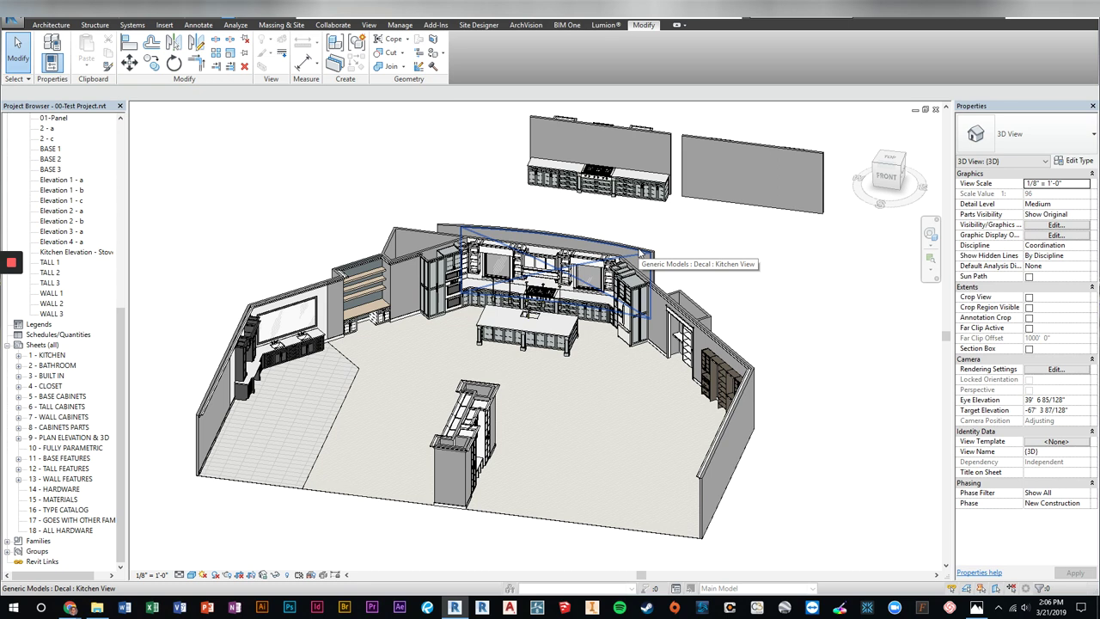
middle_click_drag(413, 275, 99, 412, "shift")
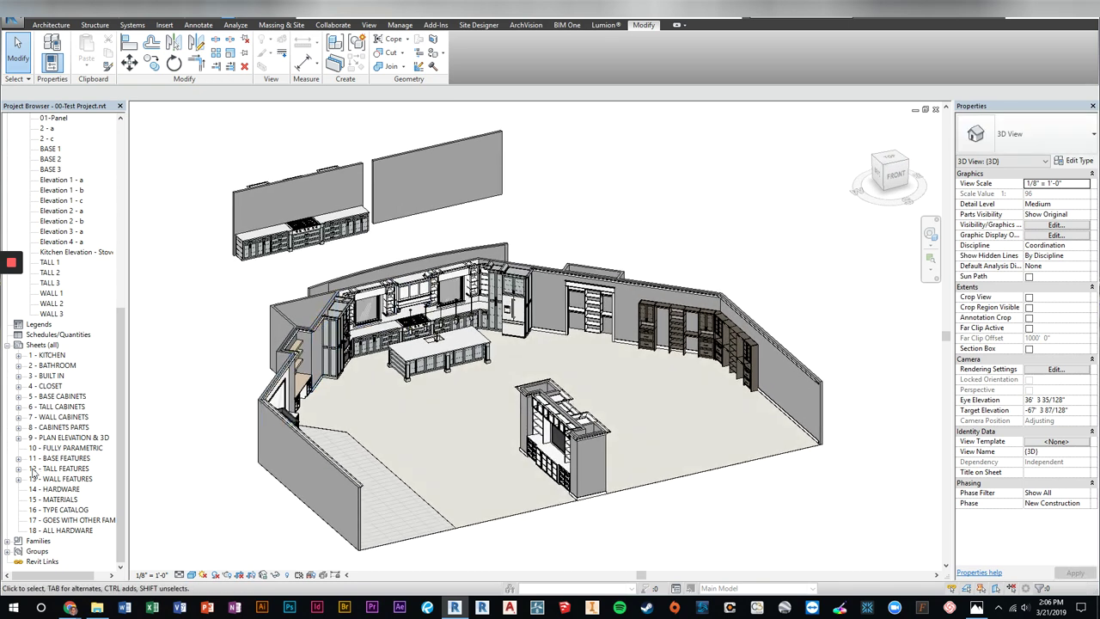
double_click(60, 438)
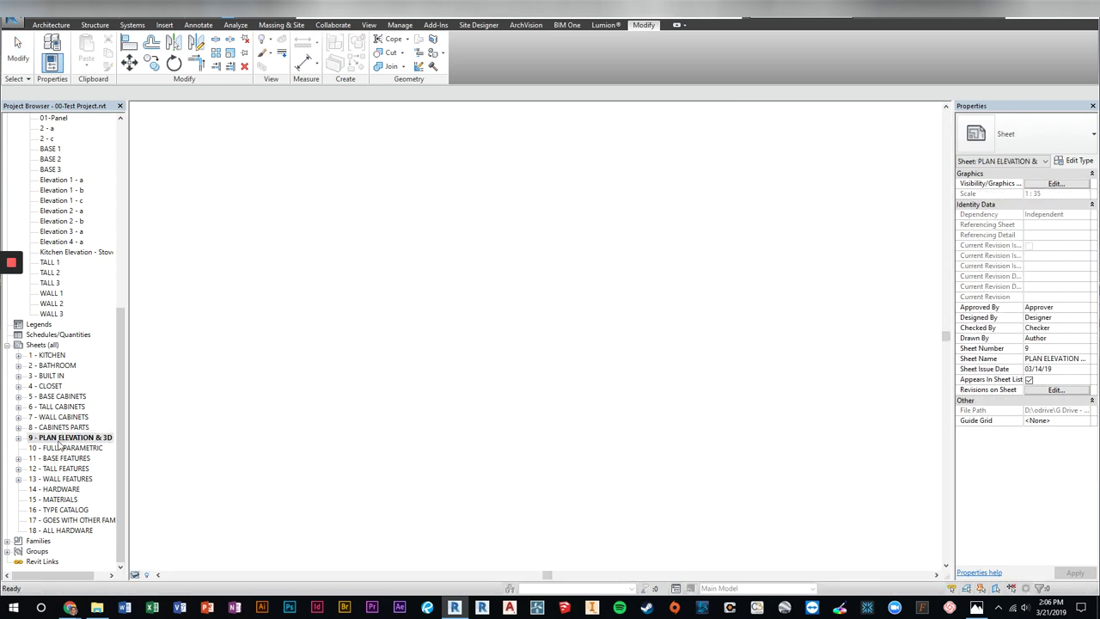
scroll(619, 223, "up", 1)
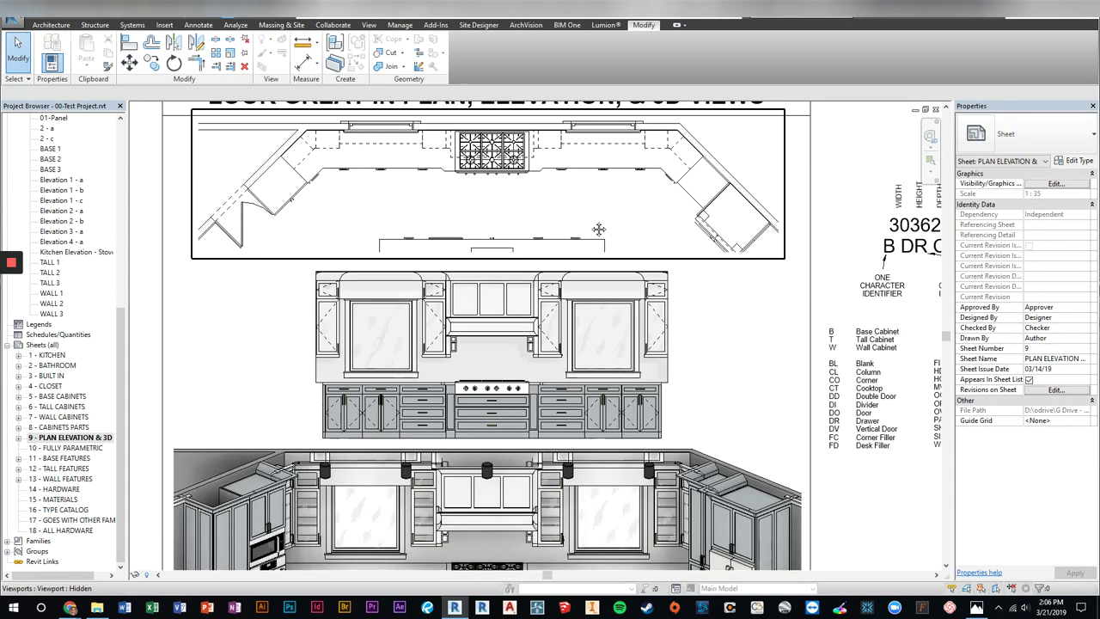
scroll(584, 249, "up", 1)
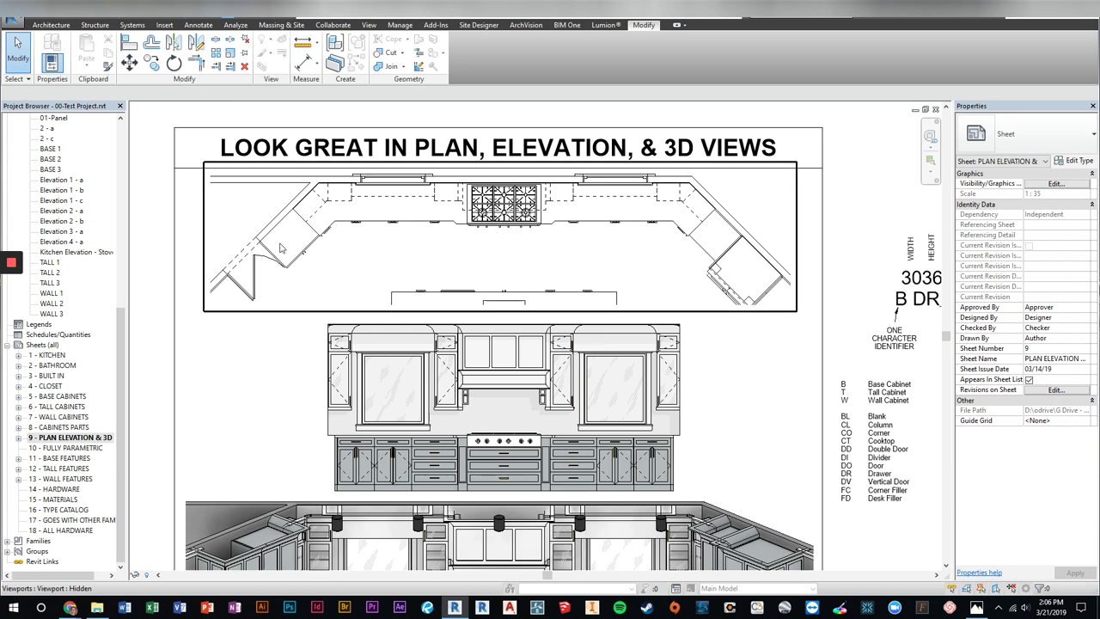
scroll(495, 383, "down", 2)
scroll(401, 550, "up", 2)
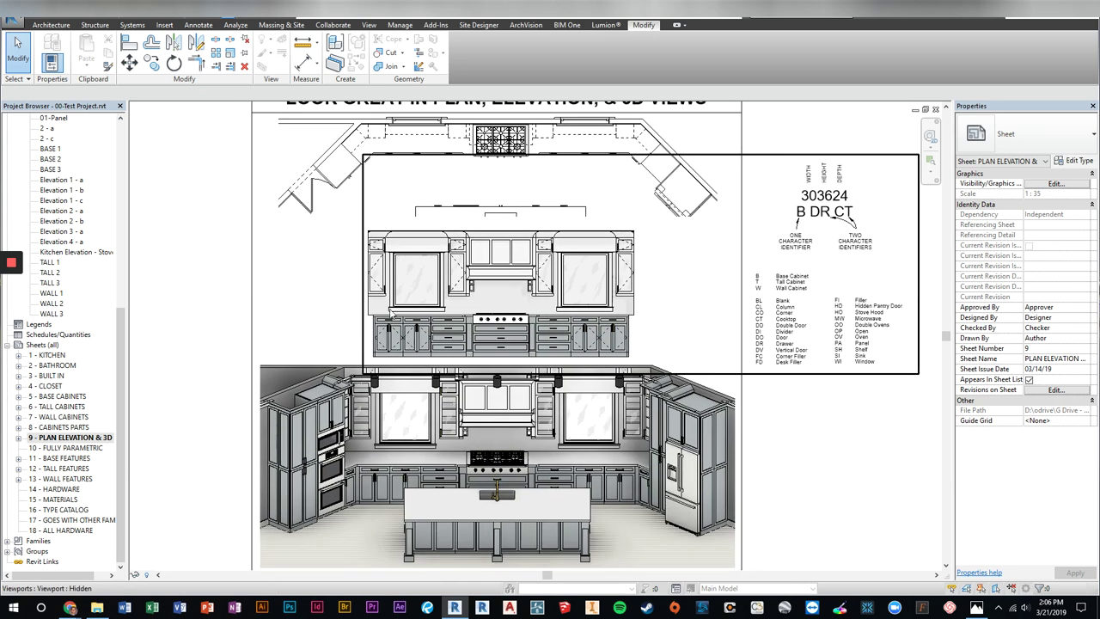
scroll(391, 516, "up", 1)
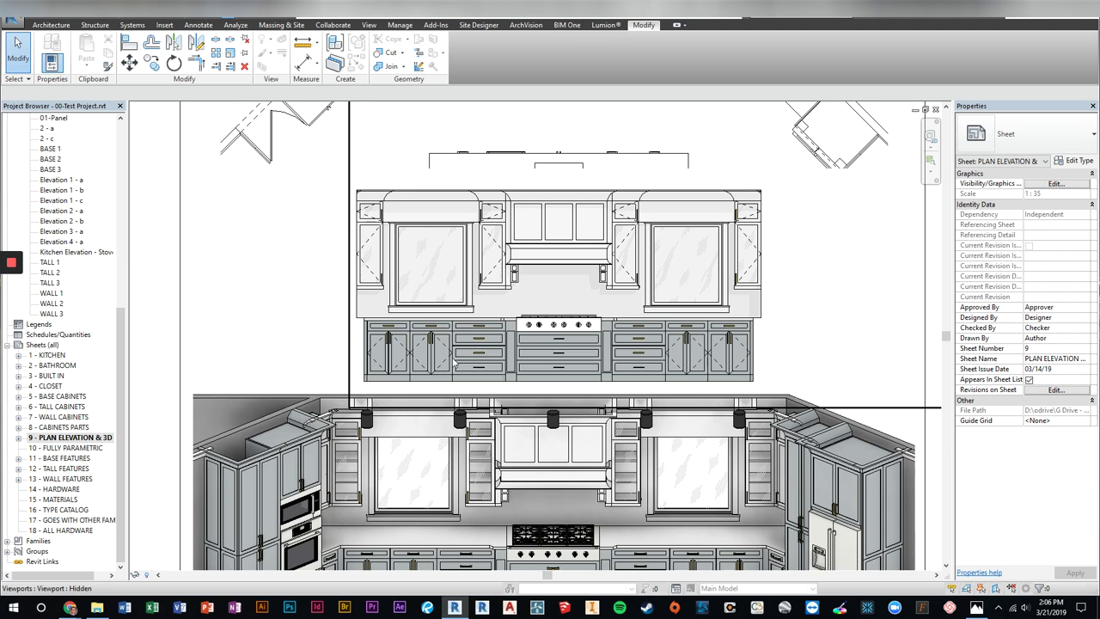
scroll(587, 344, "down", 2)
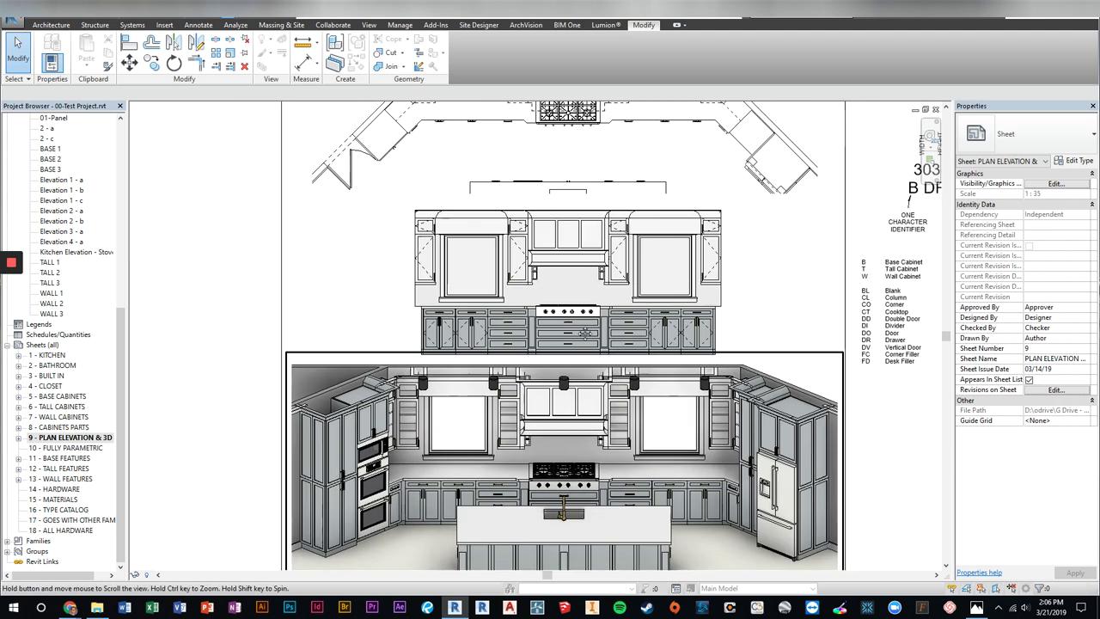
scroll(593, 342, "down", 1)
scroll(600, 341, "down", 1)
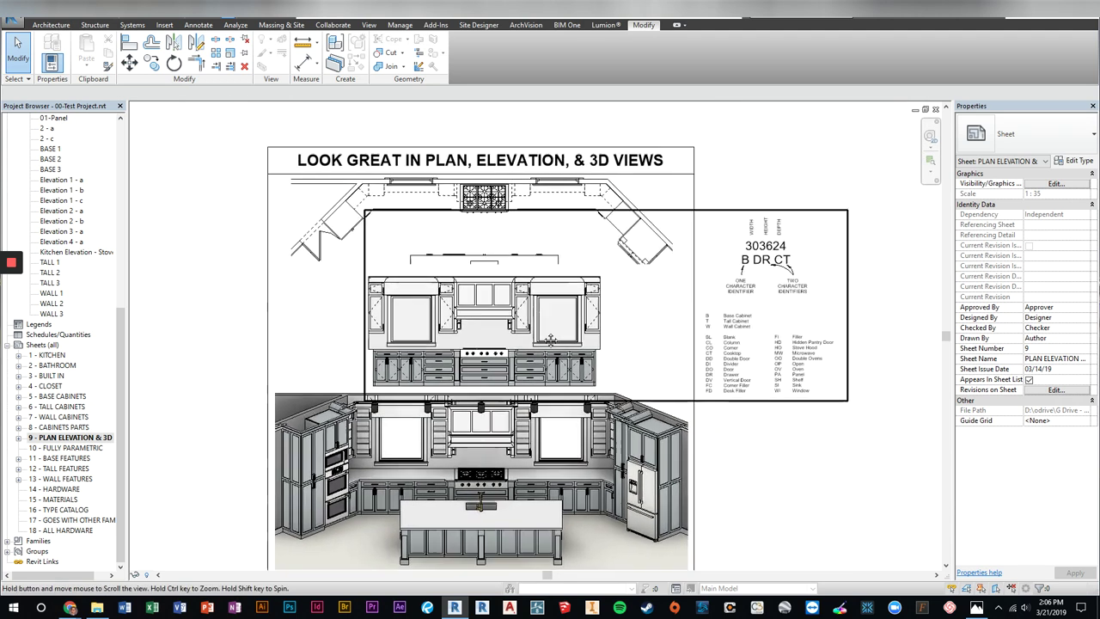
scroll(583, 190, "up", 1)
Turn on Show Cabinet Outline for the base cabinet beside the right corner
double_click(582, 191)
scroll(602, 190, "up", 1)
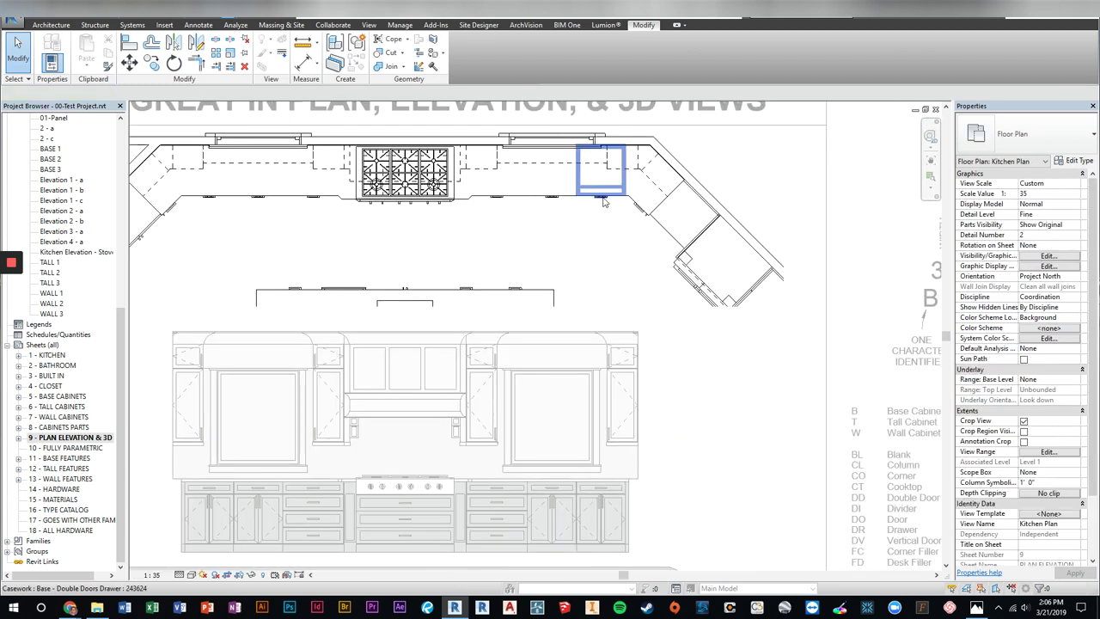
left_click(600, 170)
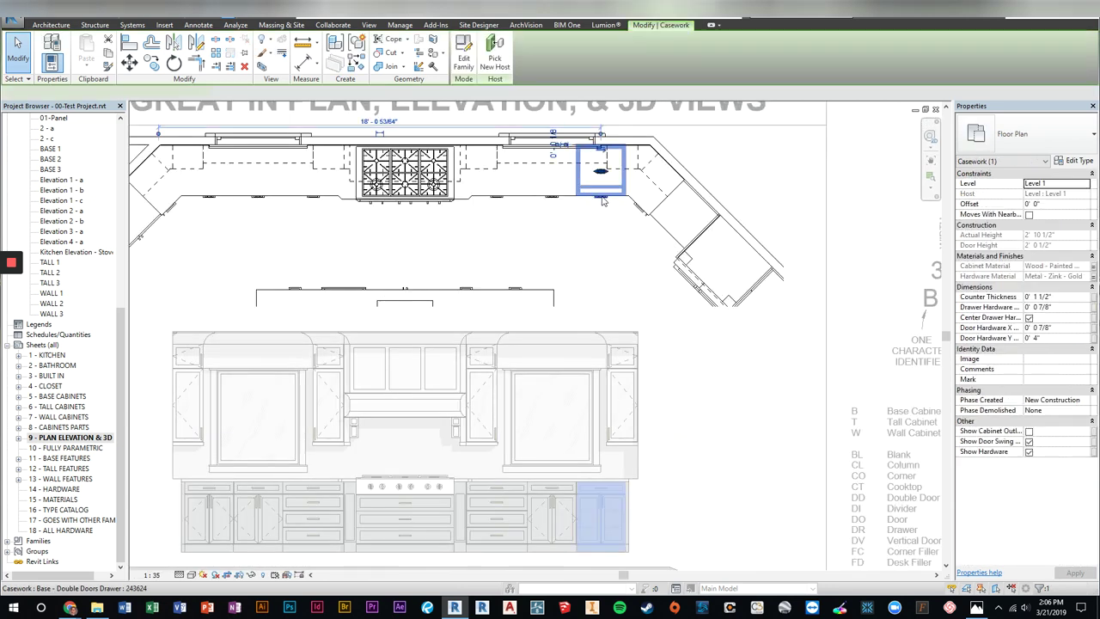
left_click(1028, 431)
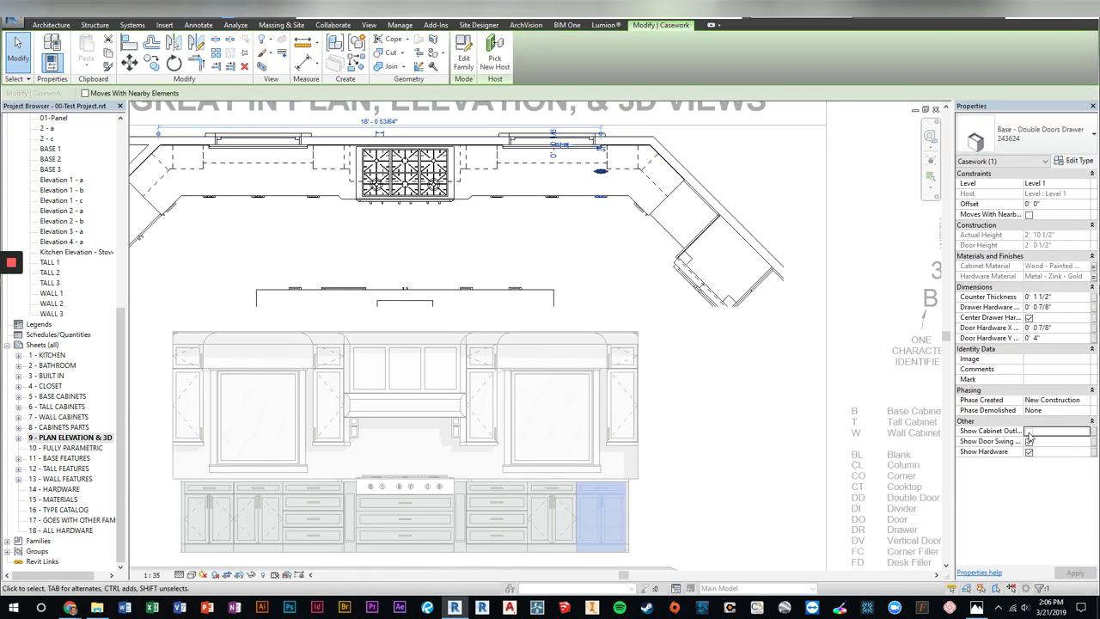
Inspect the neighbouring Base - Double Doors Drawer cabinet and its adjacent filler
left_click(553, 256)
left_click(552, 172)
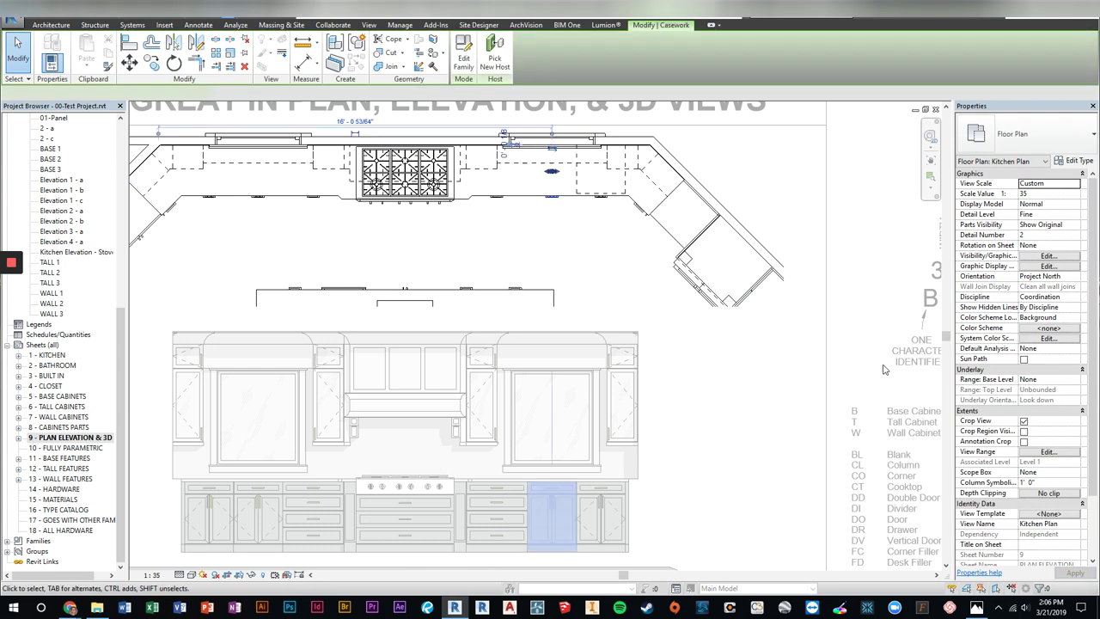
left_click(522, 250)
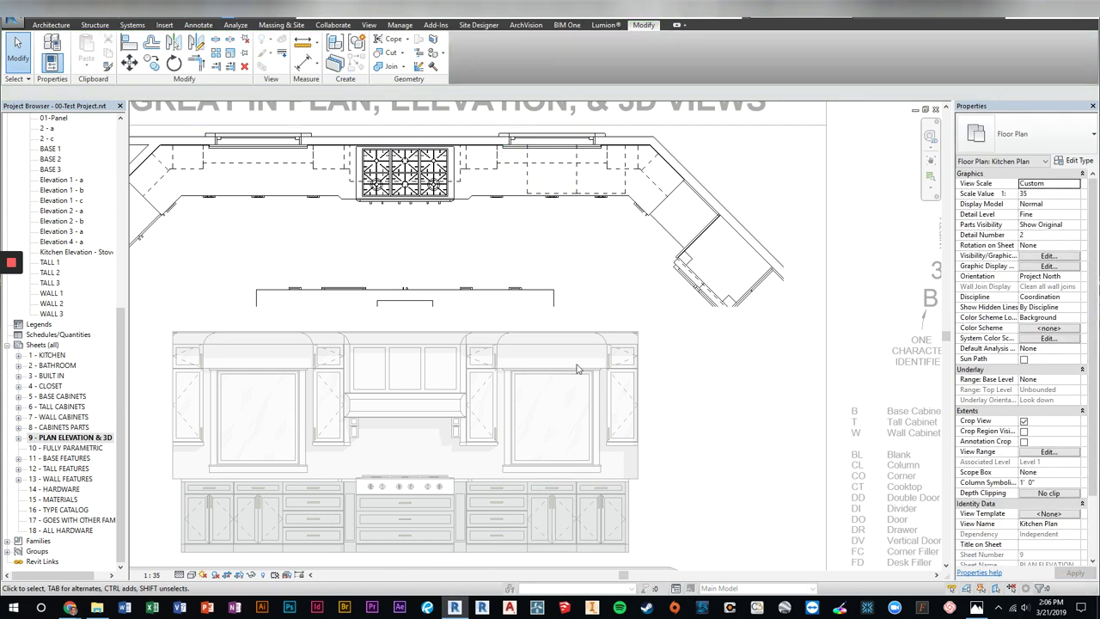
left_click(551, 176)
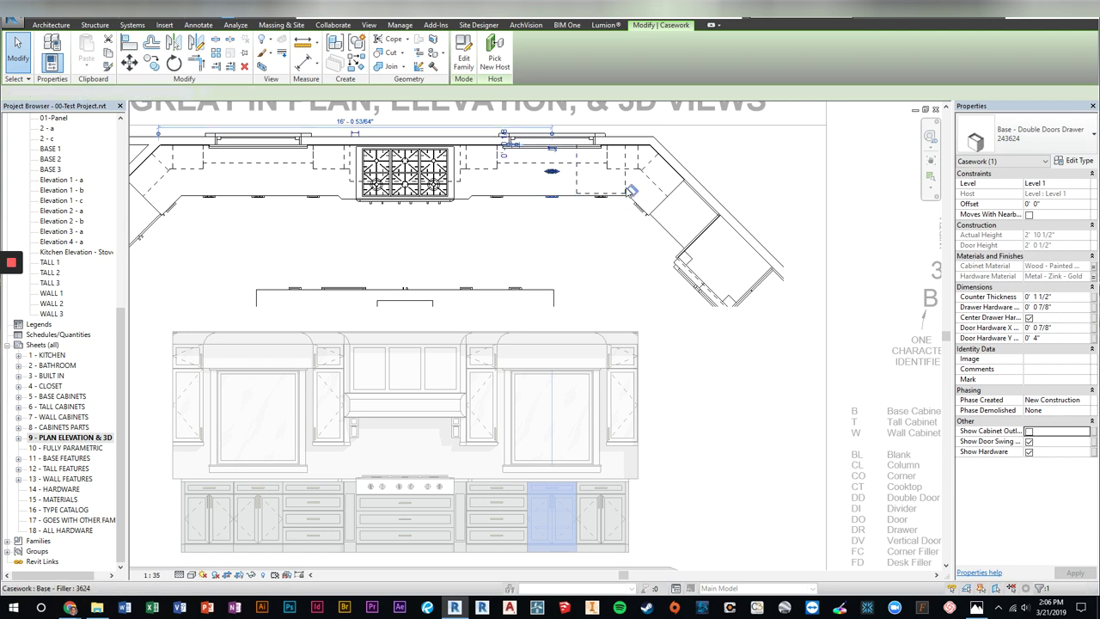
left_click(603, 194)
left_click(558, 179)
Return to the default 3D view, dismissing the save reminder without saving
scroll(430, 401, "down", 4)
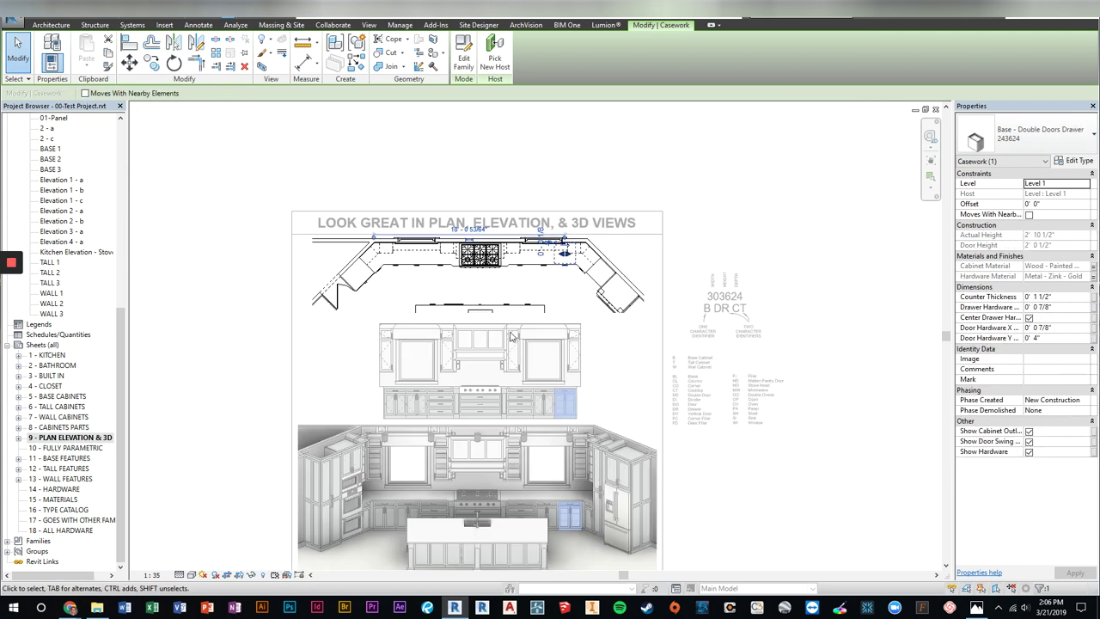
key("d")
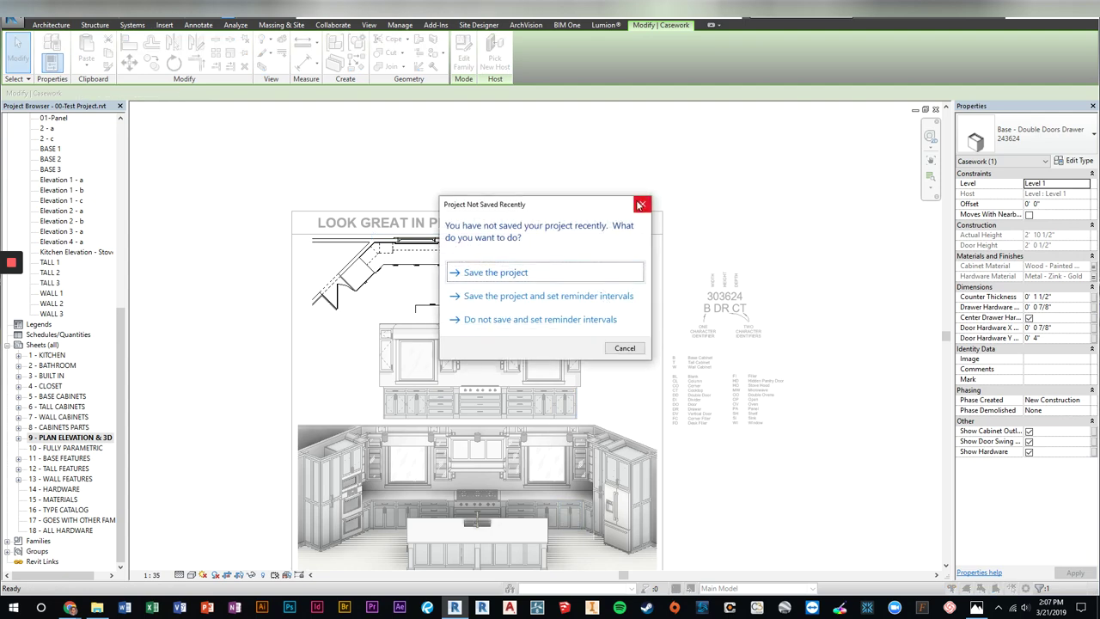
left_click(643, 206)
Pan and zoom the 3D view around the island cabinets and countertop
scroll(537, 464, "up", 4)
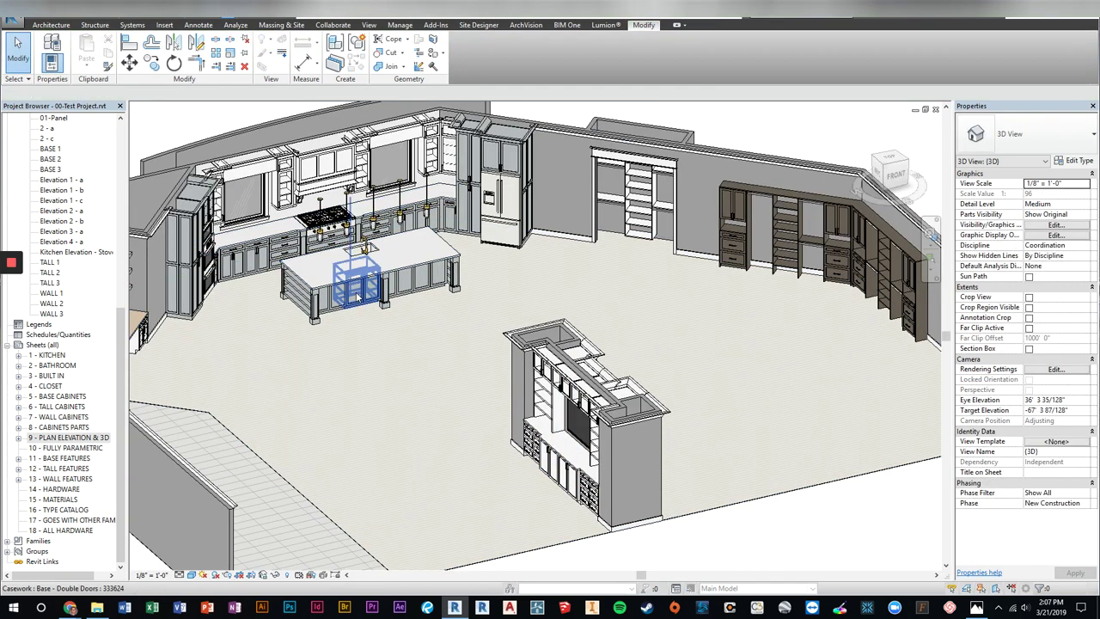
middle_click_drag(418, 272, 464, 280)
scroll(559, 258, "up", 2)
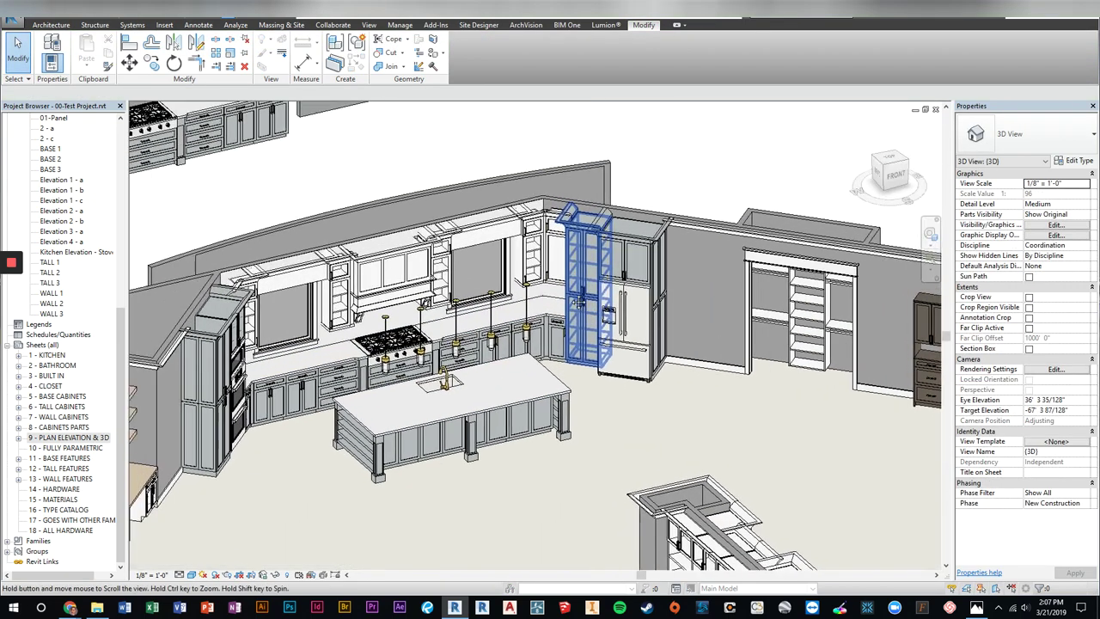
scroll(559, 255, "up", 2)
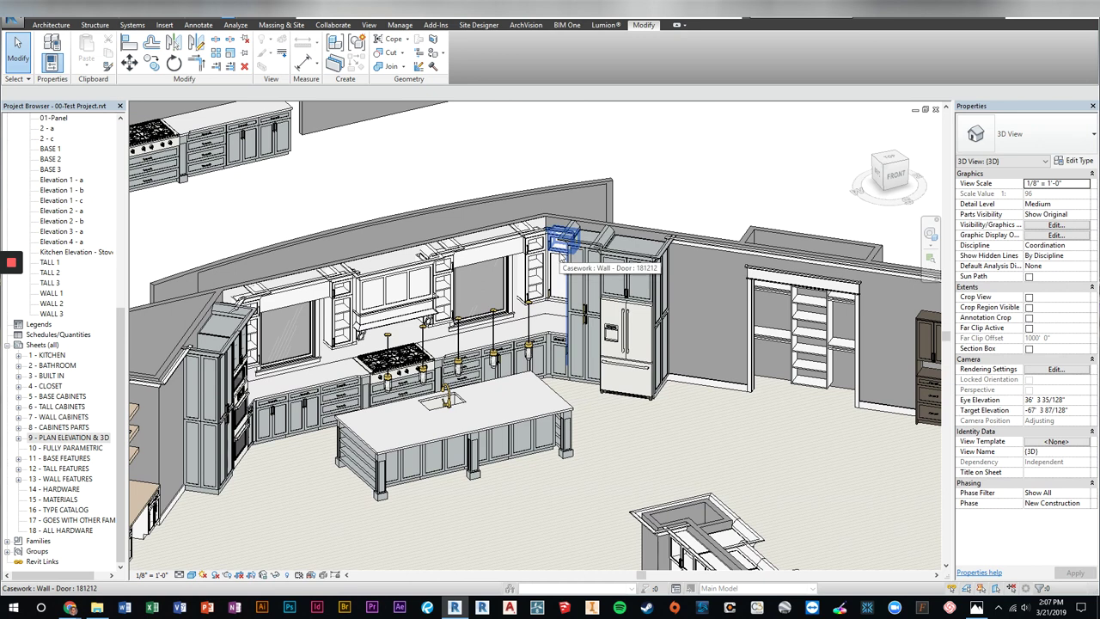
scroll(560, 255, "down", 2)
scroll(554, 309, "down", 2)
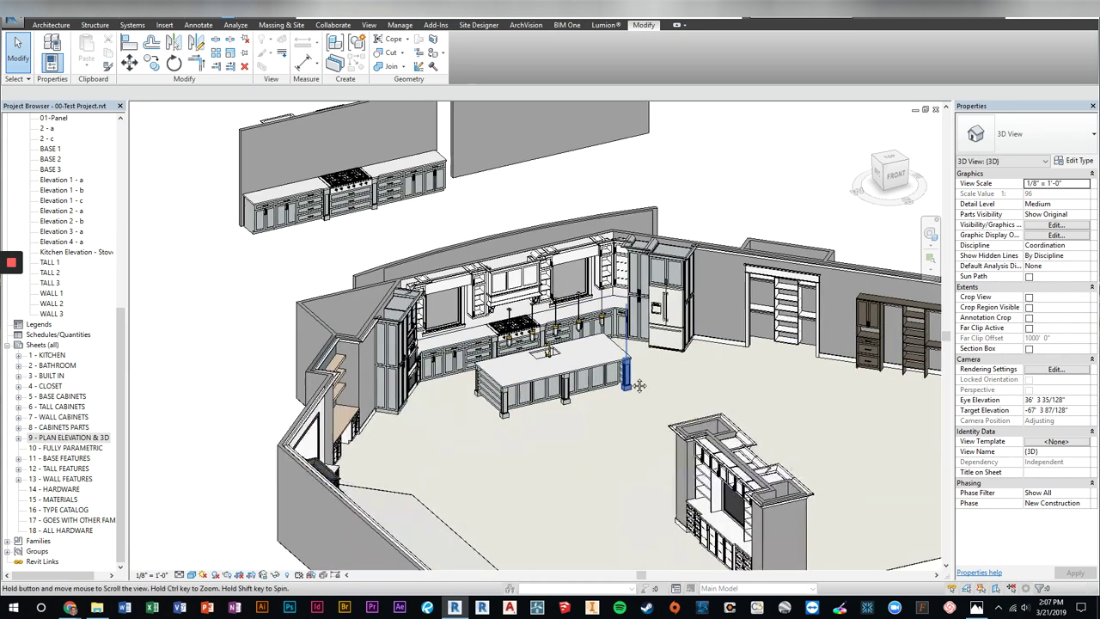
scroll(543, 371, "up", 4)
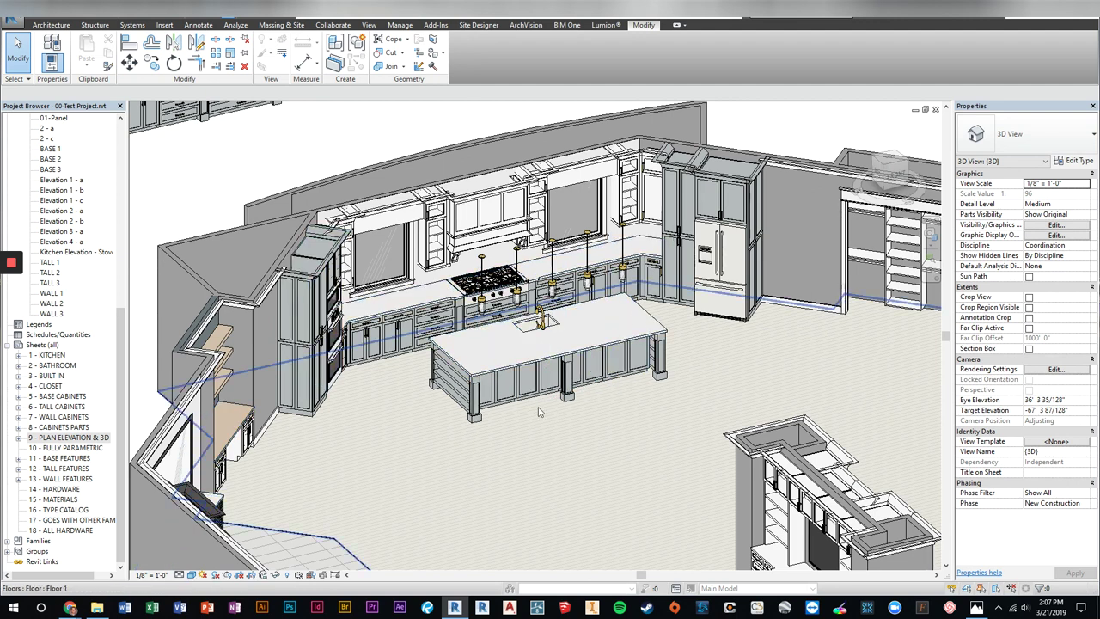
scroll(508, 394, "up", 2)
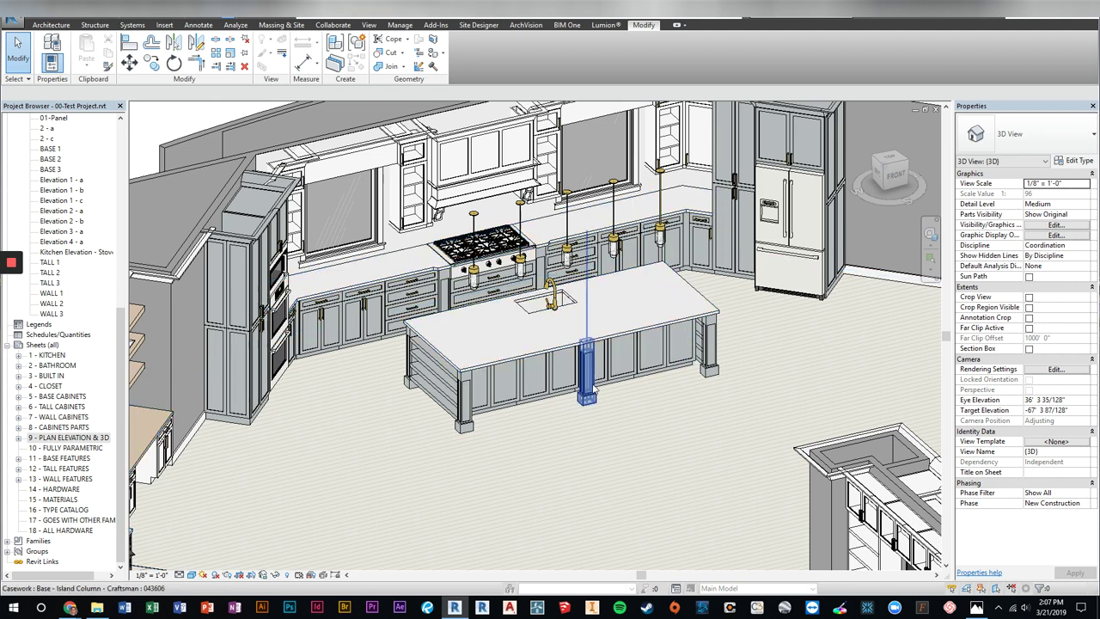
scroll(593, 391, "down", 3)
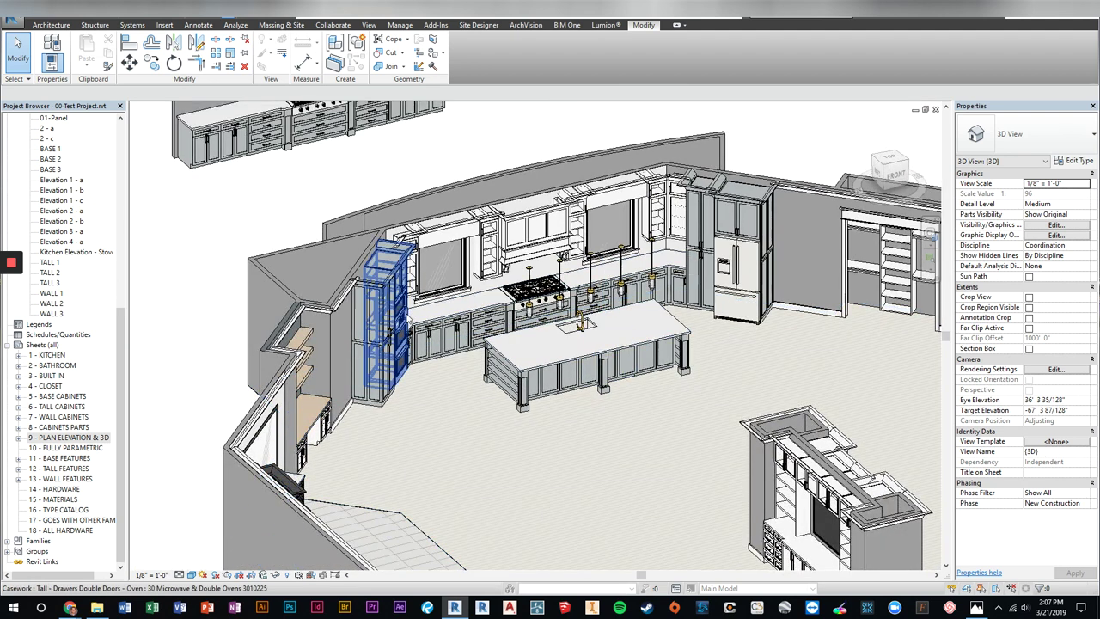
Inspect the tall microwave-and-double-oven cabinet, then orbit to a higher angle
left_click(383, 263)
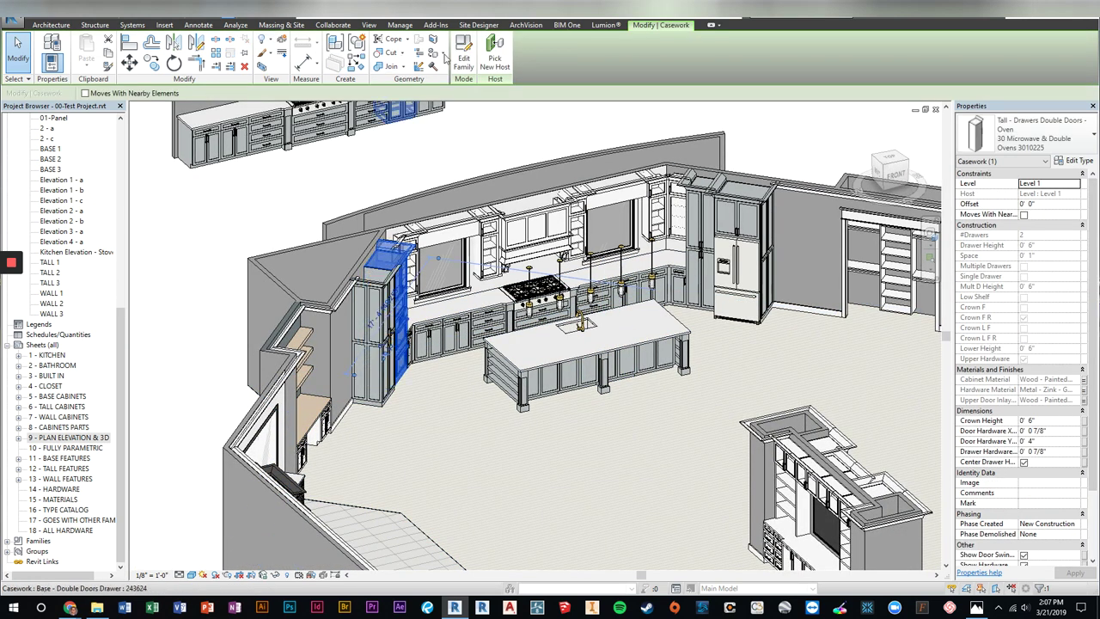
key("Escape")
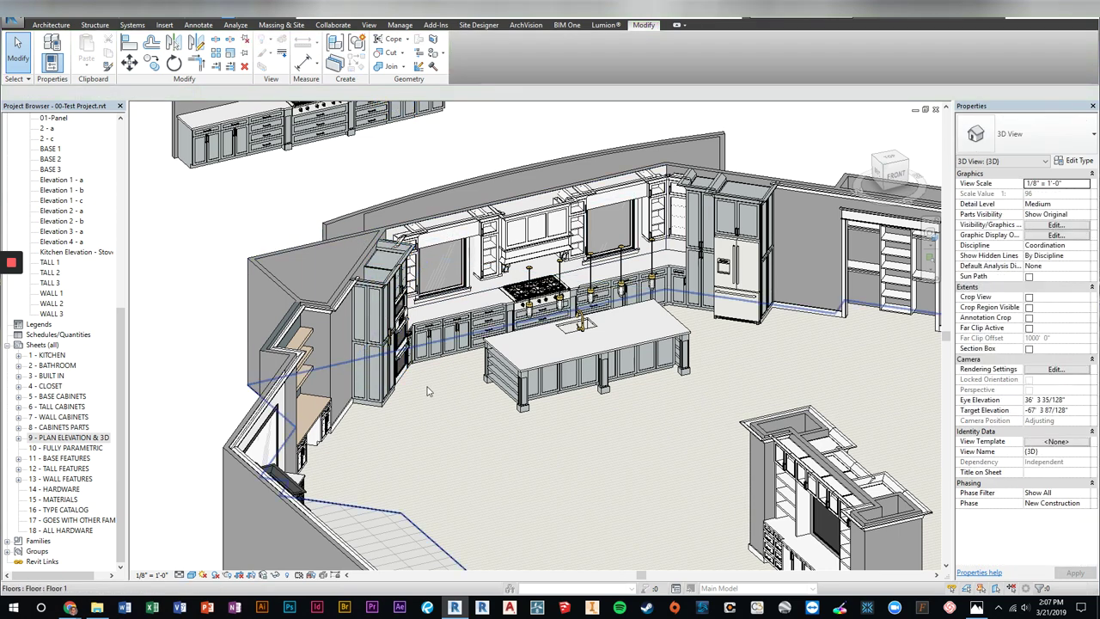
middle_click_drag(428, 391, 335, 189, "shift")
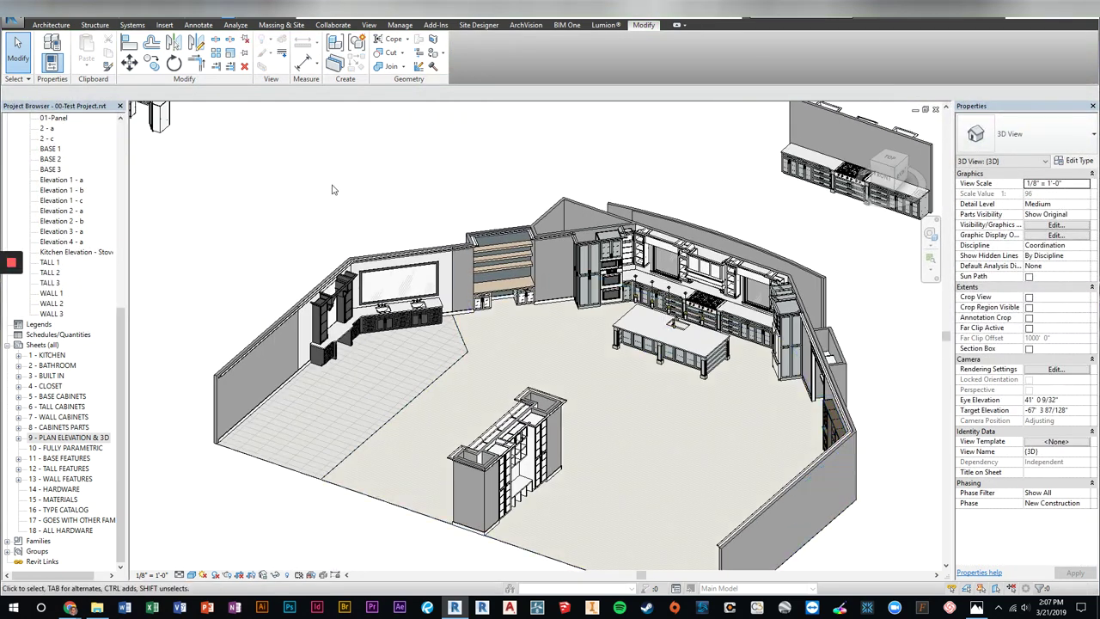